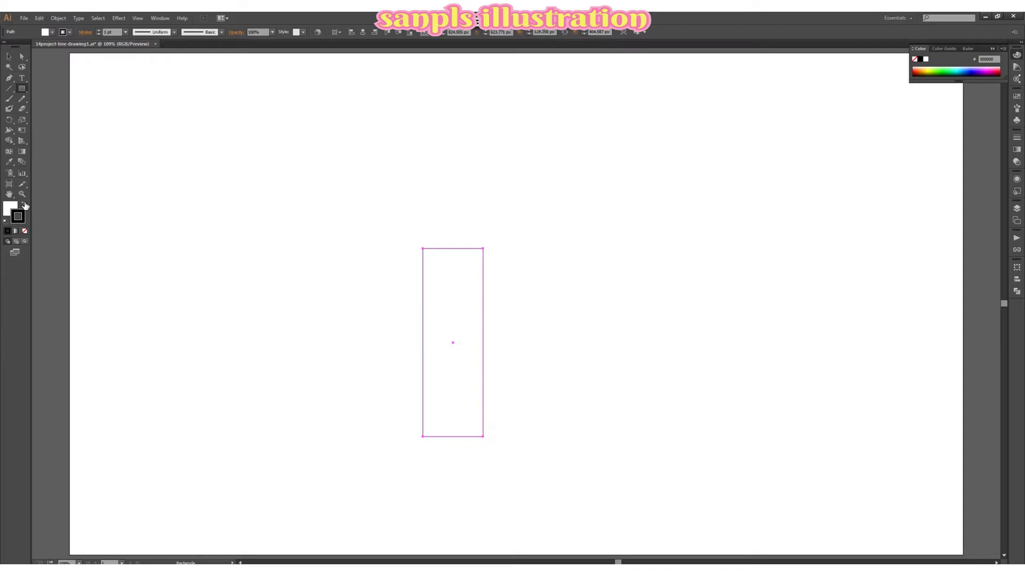
Step: Give the tall rectangle a brown fill with no stroke, then deselect it
left_click(23, 204)
left_click(25, 231)
left_click(11, 208)
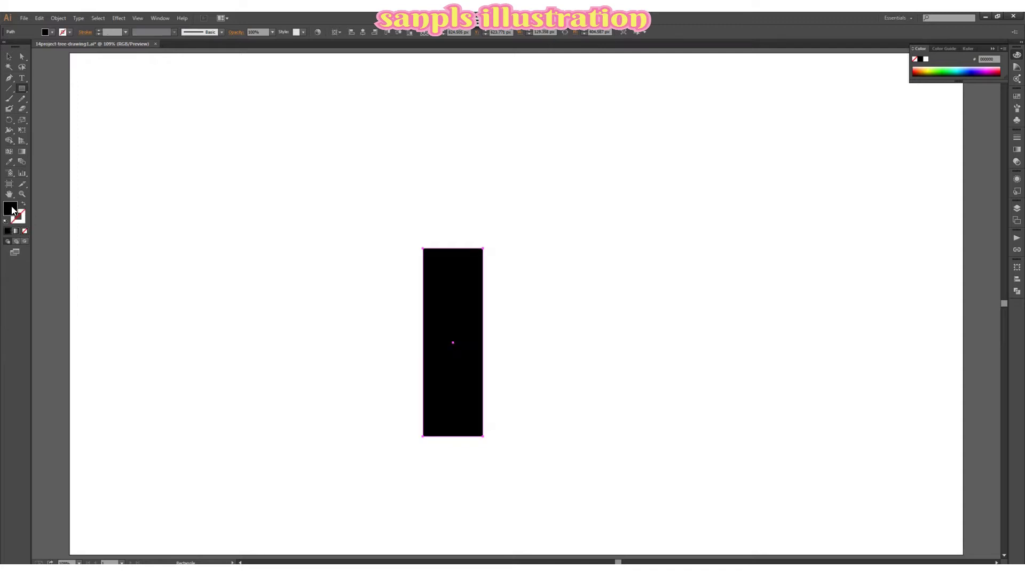
left_click(1017, 96)
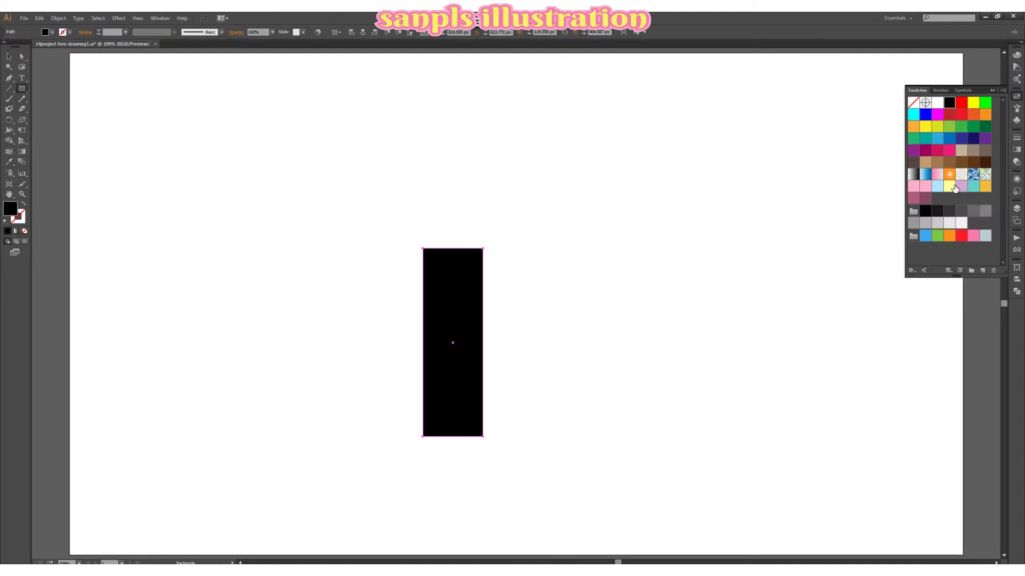
left_click(962, 163)
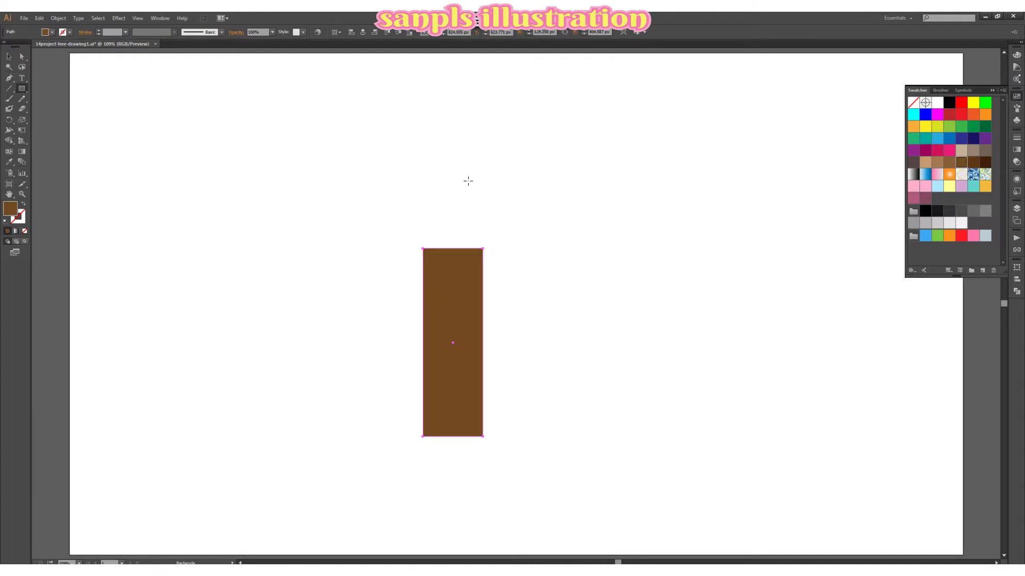
left_click(8, 58)
left_click(528, 179)
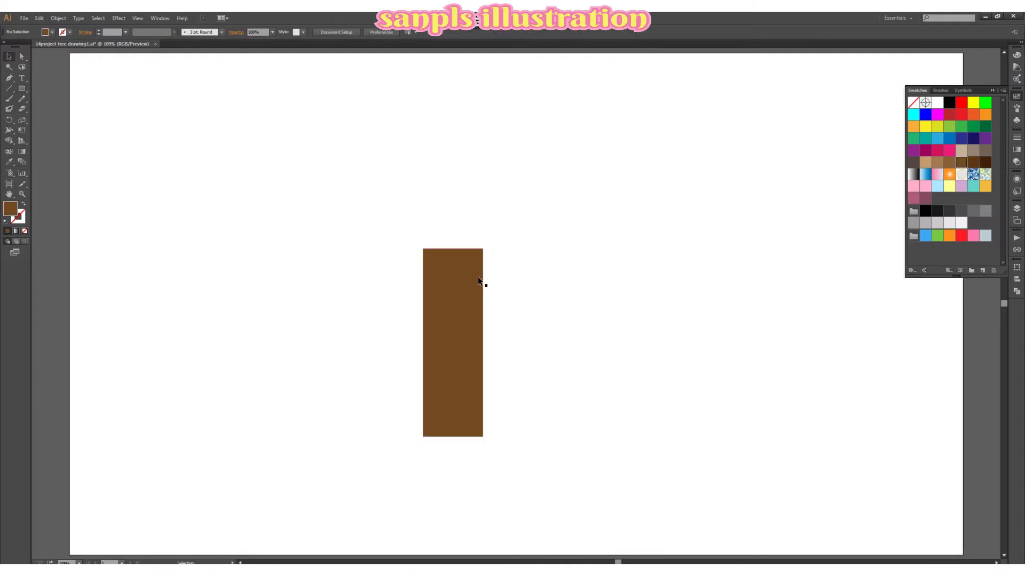
Step: Move the brown rectangle down and to the right, and narrow it to about 97 px wide to form a trunk
left_click_drag(473, 292, 508, 307)
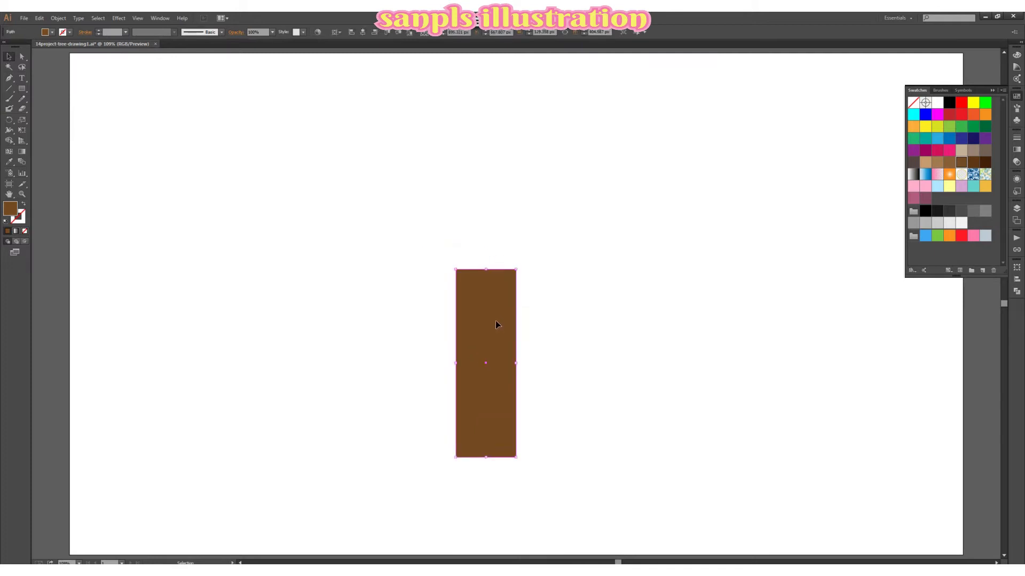
left_click(566, 316)
left_click(461, 363)
left_click_drag(456, 363, 509, 366)
left_click(561, 336)
left_click(564, 334)
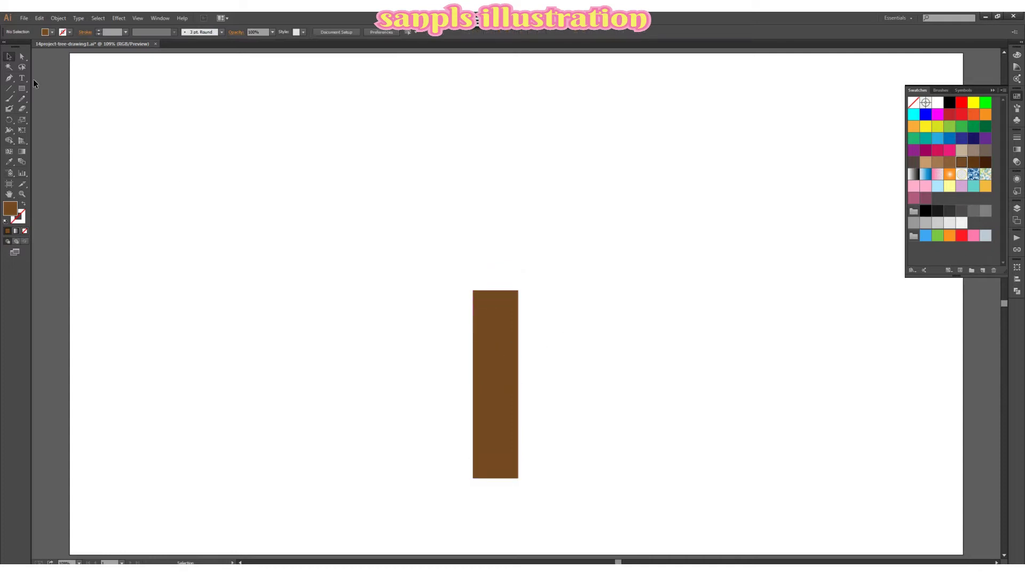
Step: Draw a green circle about 356 px across over the trunk's upper end and center it horizontally on the trunk
left_click(961, 126)
left_click_drag(23, 87, 59, 110)
left_click_drag(433, 195, 596, 361)
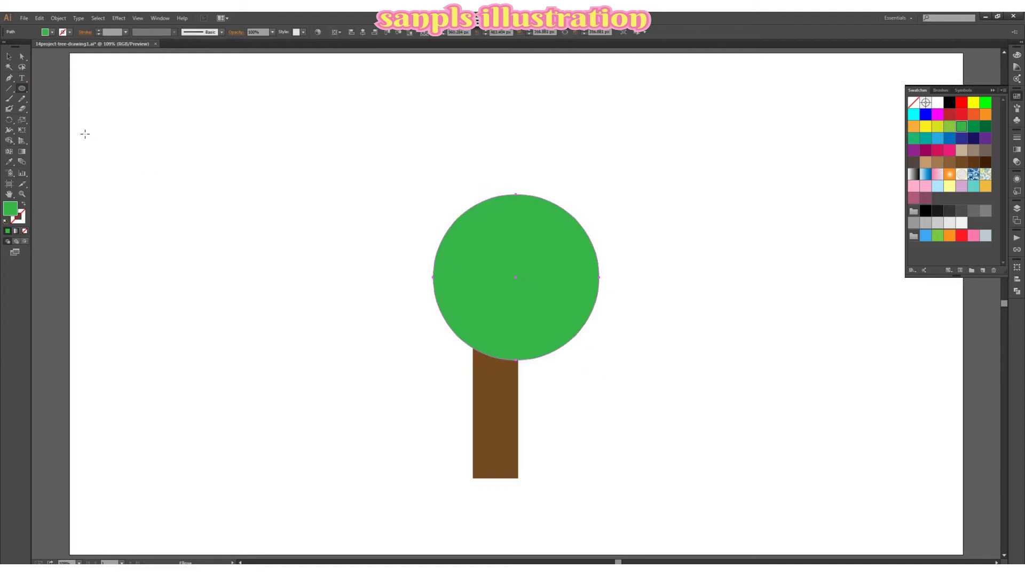
key("v")
left_click_drag(529, 278, 513, 272)
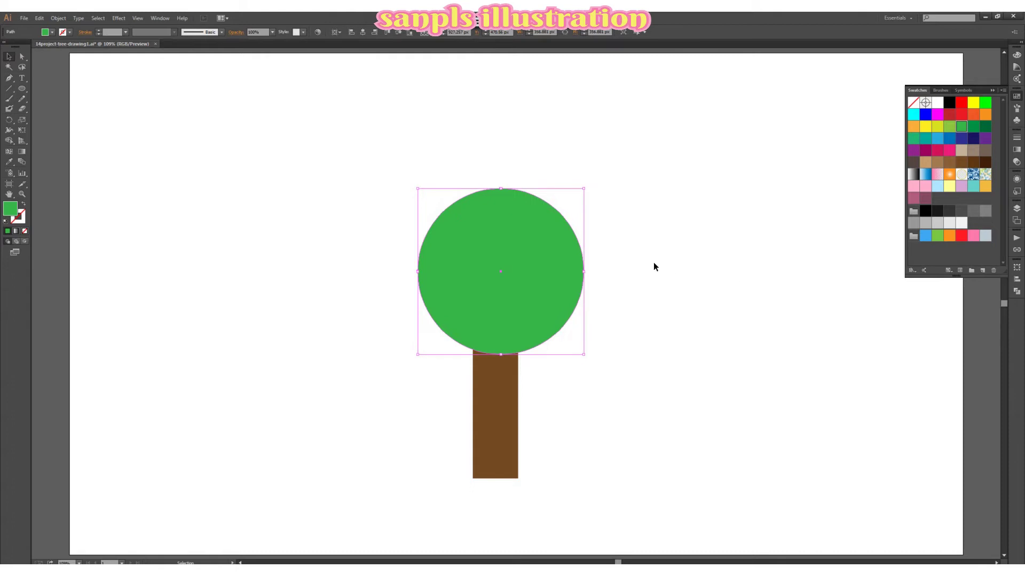
left_click_drag(526, 270, 523, 273)
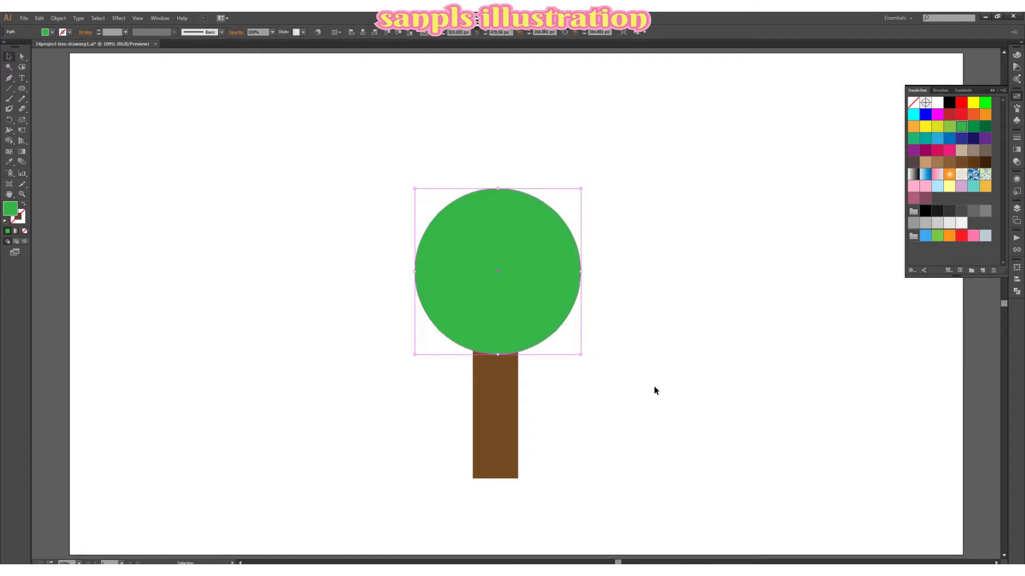
left_click(655, 336)
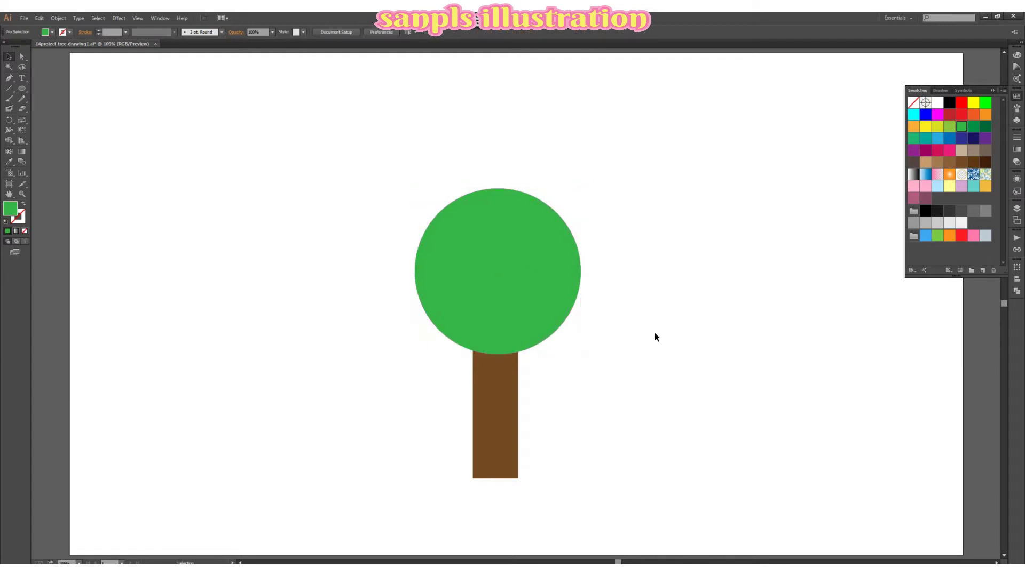
Step: Draw a brown rectangle about 250 × 44 px across the foot of the trunk, its lower edge aligned with the trunk's
left_click(485, 388)
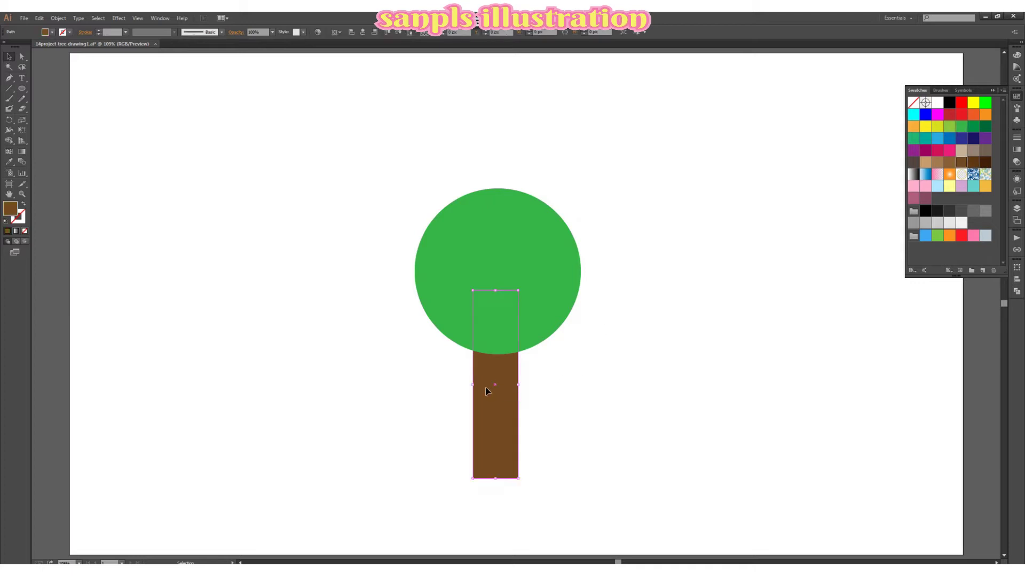
left_click(22, 87)
left_click(49, 89)
left_click_drag(436, 458, 553, 478)
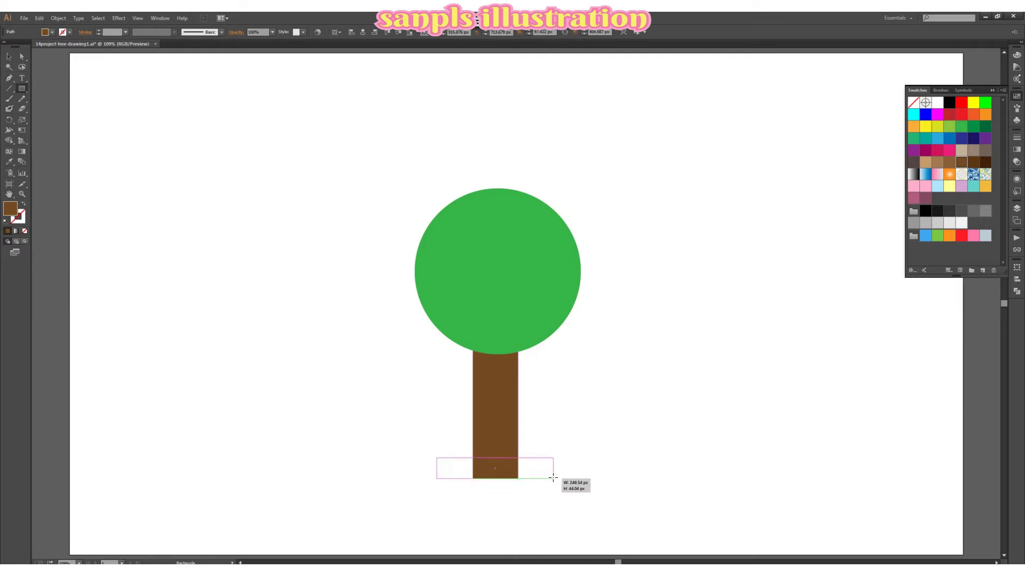
left_click_drag(553, 477, 553, 478)
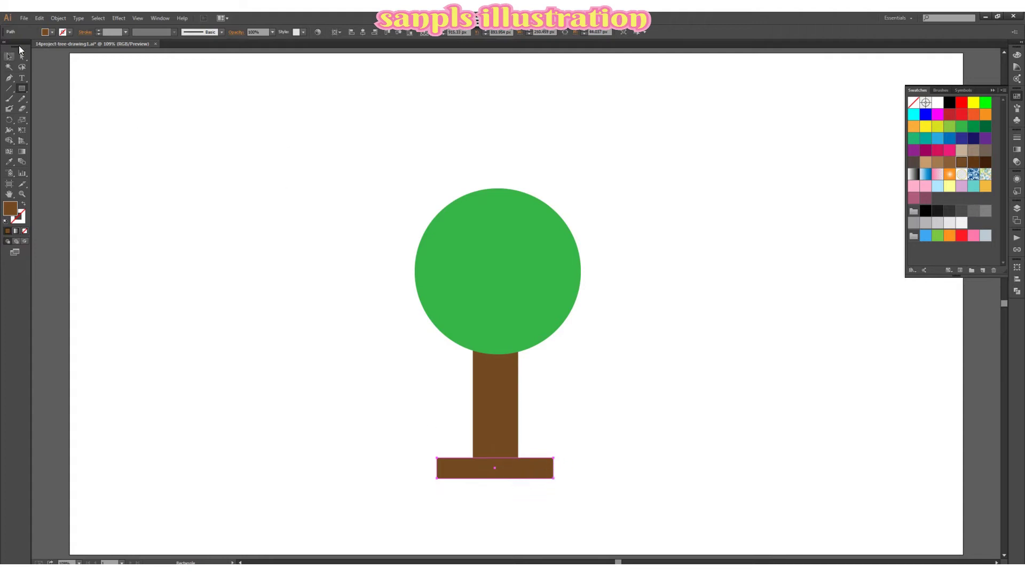
Step: Convert the upper corner anchor points of the base rectangle to smooth points so its top becomes rounded
left_click(24, 56)
left_click(445, 467)
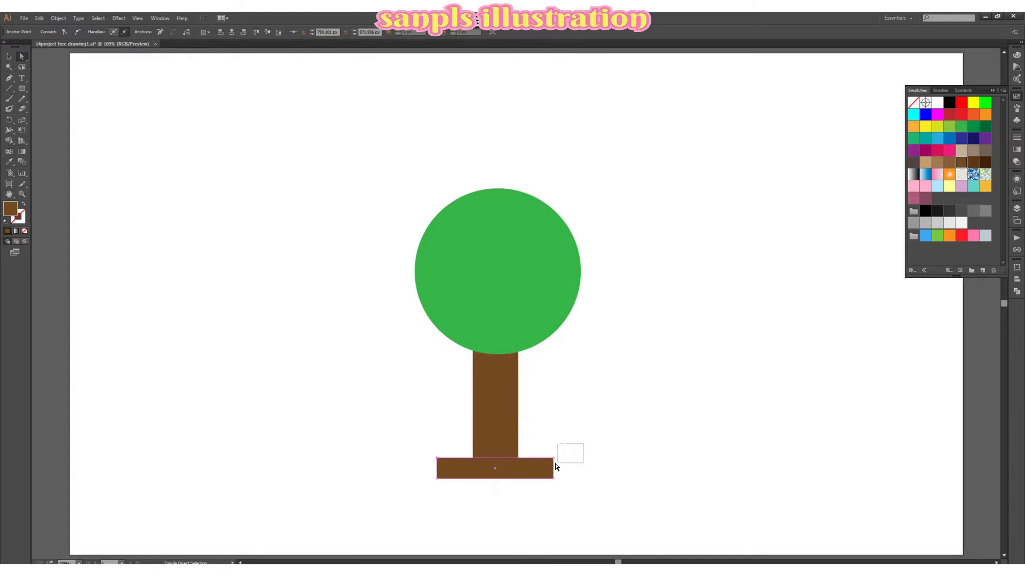
left_click(121, 18)
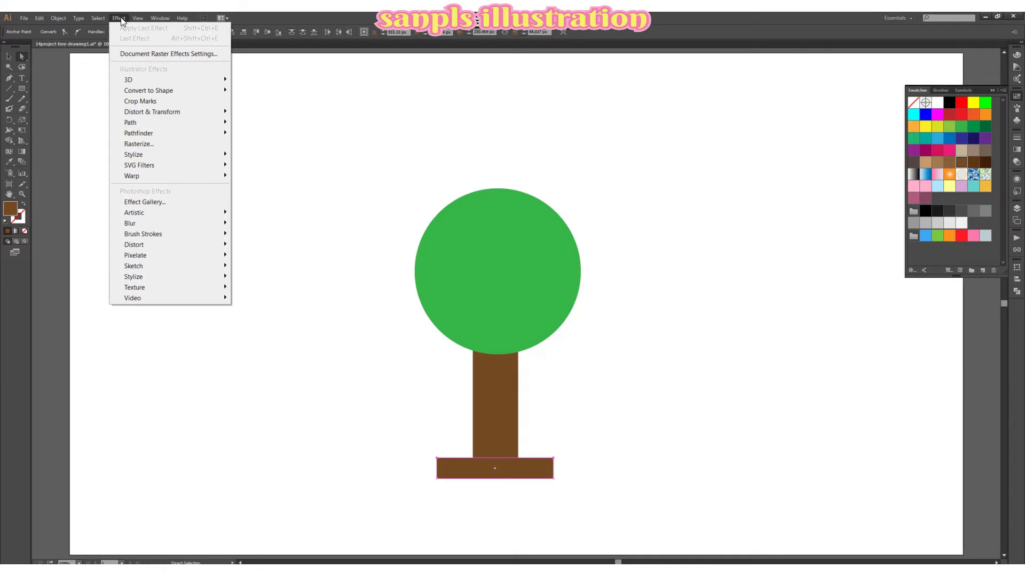
left_click(354, 13)
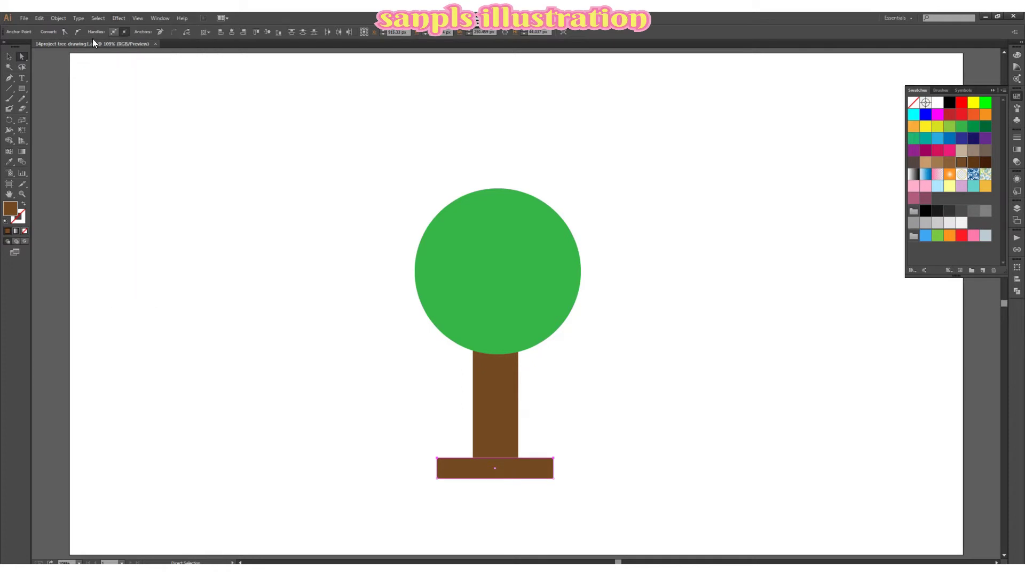
left_click(79, 30)
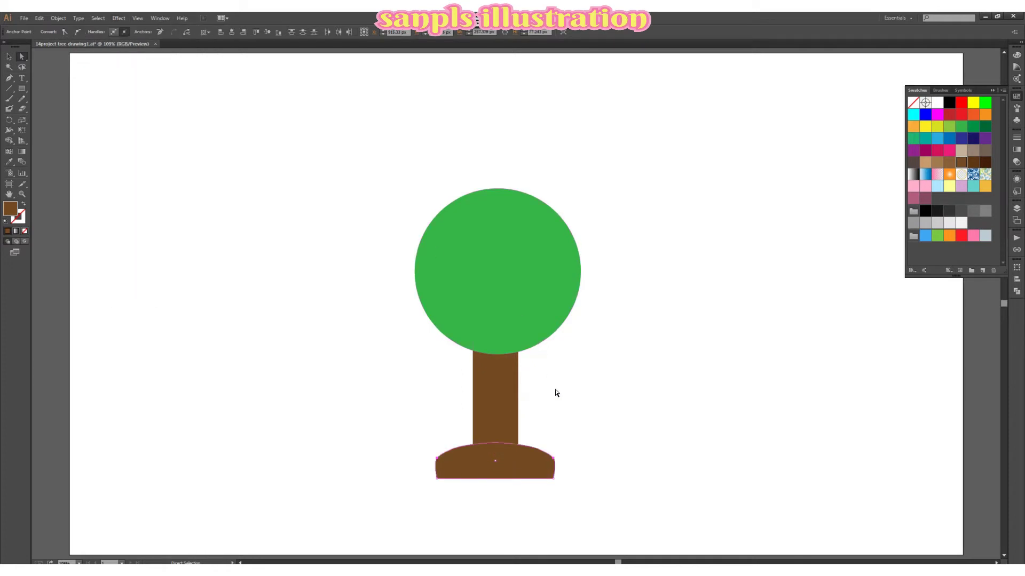
left_click(596, 452)
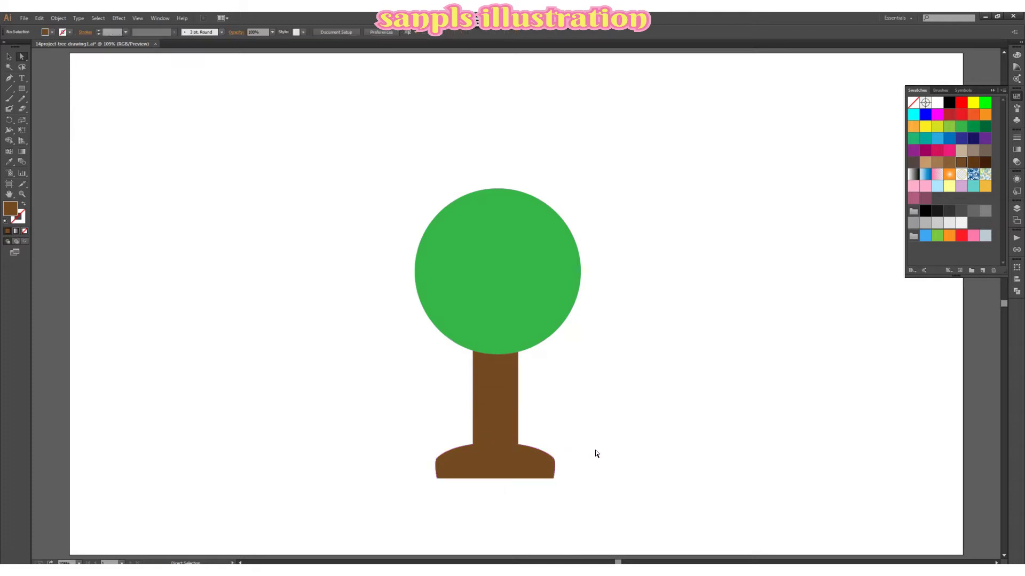
Step: Flatten the rounded base by lowering its top edge while keeping its bottom edge in place
left_click(526, 460)
left_click(9, 57)
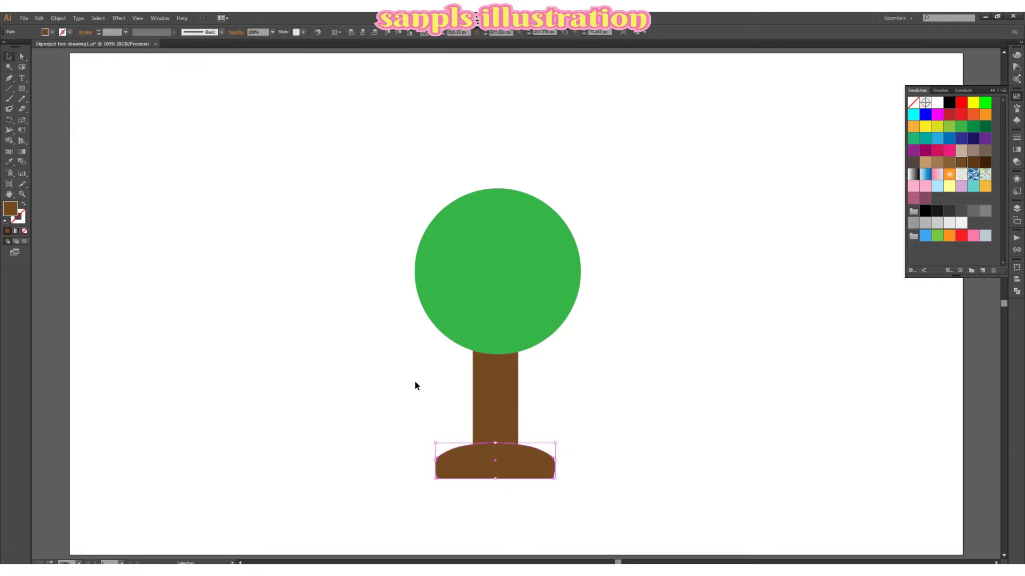
left_click_drag(495, 443, 498, 456)
left_click(579, 445)
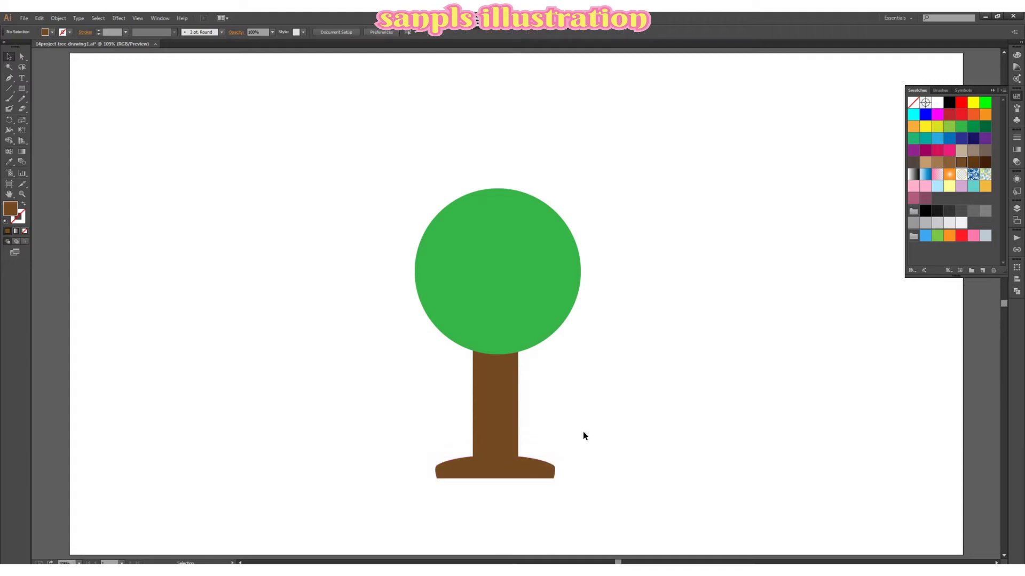
Step: Spread the base's bottom-left and bottom-right anchor points outward by equal amounts, and nudge the trunk up slightly
left_click(24, 57)
left_click(441, 480)
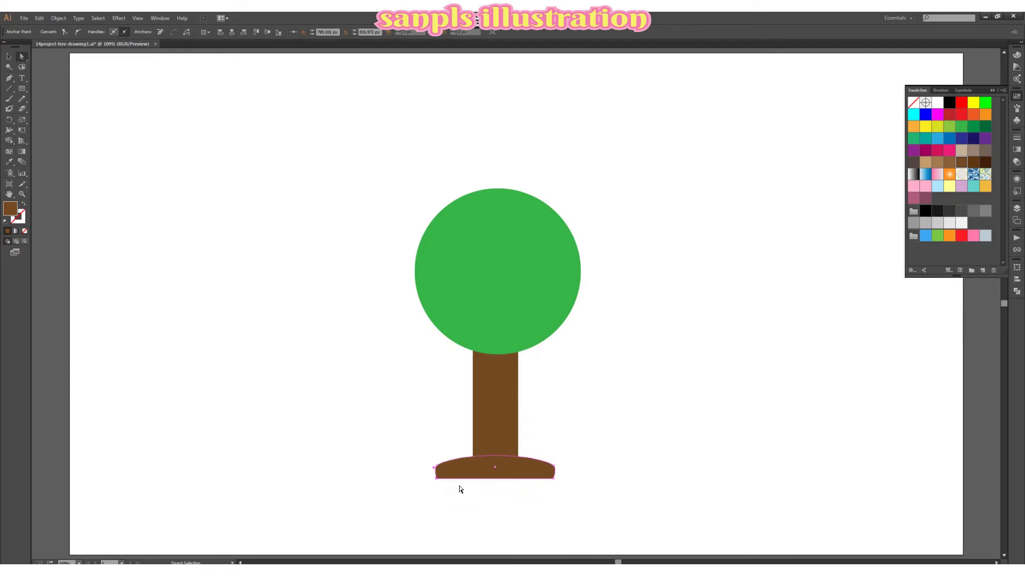
key("Left")
key("Left")
key("Left")
key("Left")
key("Left")
key("Left")
key("Left")
key("Left")
key("Left")
key("Left")
key("Left")
key("Left")
key("Left")
key("Left")
key("Left")
key("Left")
key("Left")
key("Left")
key("Left")
key("Left")
left_click(555, 479)
key("Right")
key("Right")
key("Right")
key("Right")
key("Right")
key("Right")
key("Right")
key("Right")
key("Right")
key("Right")
key("Right")
key("Right")
key("Right")
key("Right")
key("Right")
key("Right")
key("Right")
key("Right")
key("Right")
key("Right")
left_click(610, 461)
left_click(505, 429)
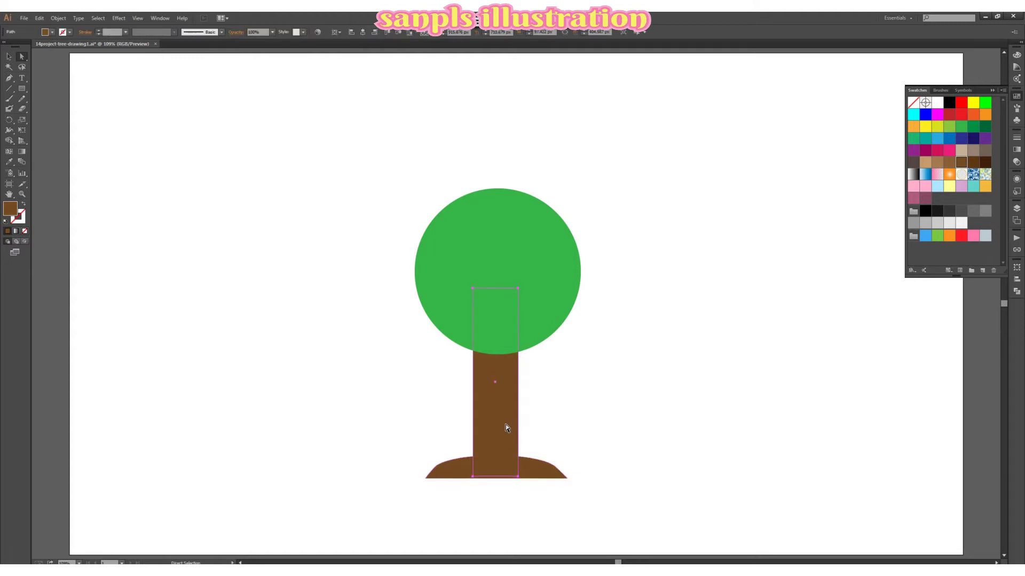
left_click(610, 401)
Step: Enlarge the green circle proportionally to about 383 px across and center it over the trunk
left_click(9, 57)
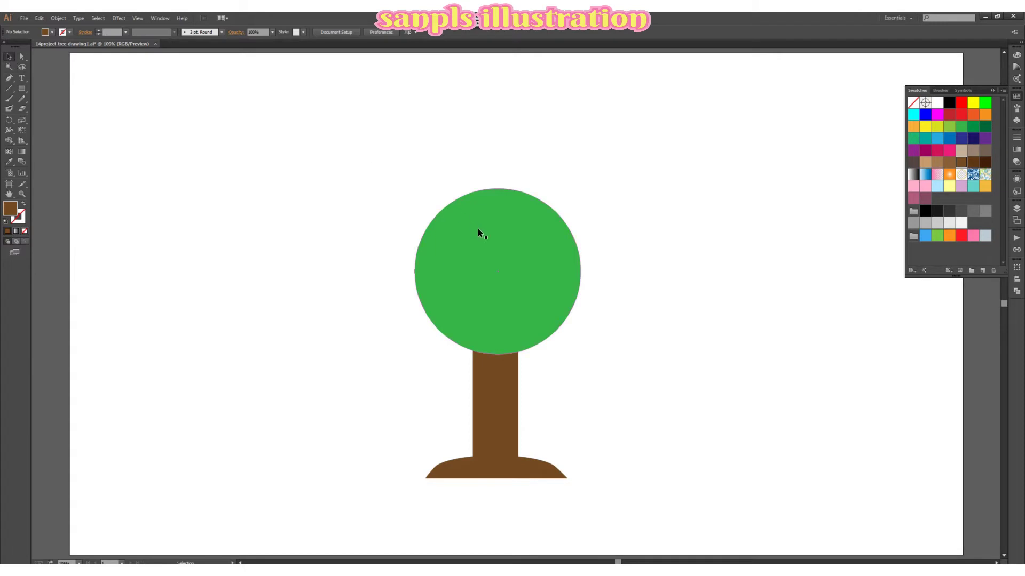
left_click(478, 233)
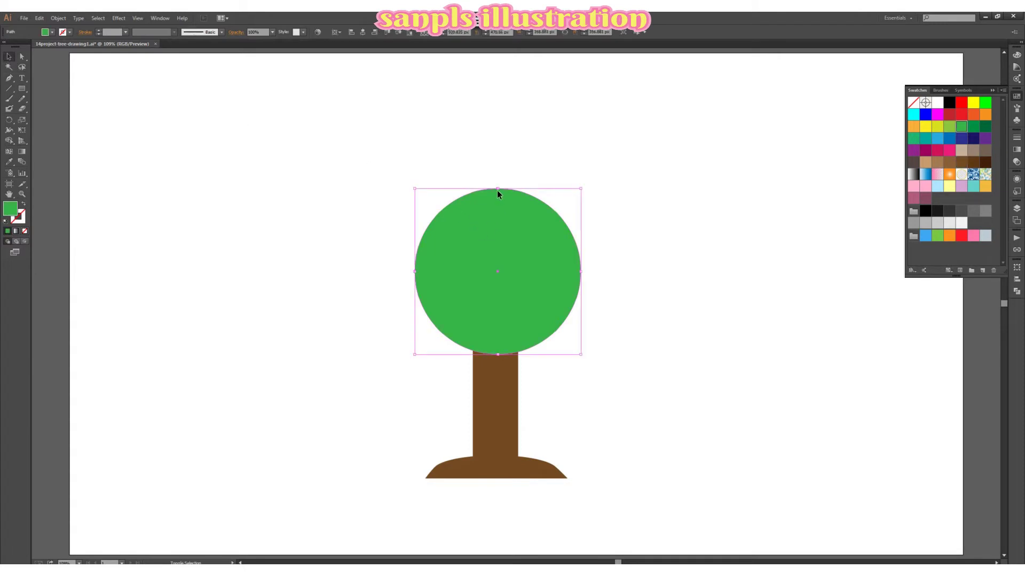
left_click_drag(498, 191, 496, 175)
left_click_drag(521, 276, 521, 283)
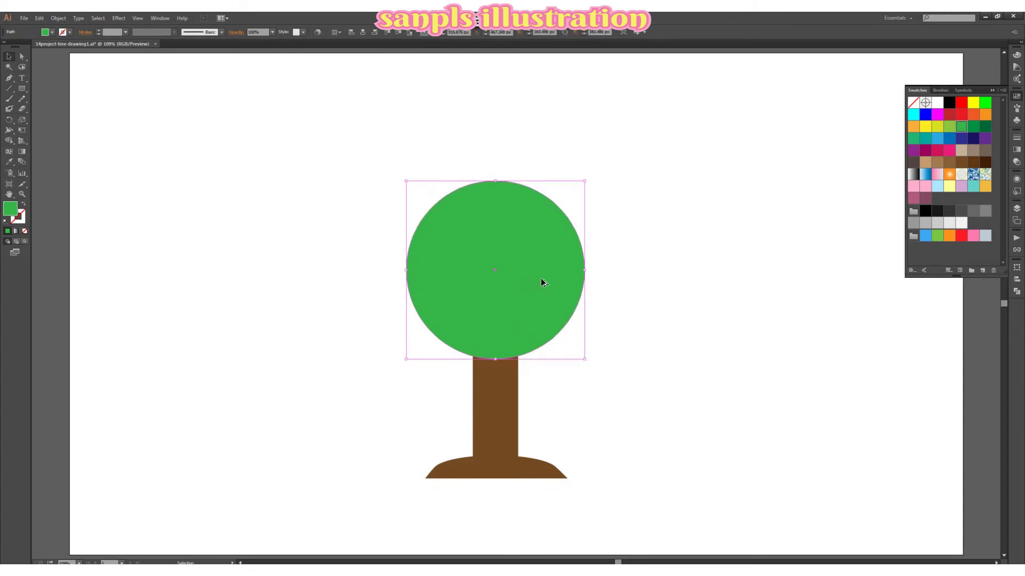
Step: Add two smaller copies of the circle: about 203 px at the crown's upper right and about 231 px at its right side
left_click_drag(540, 281, 626, 275)
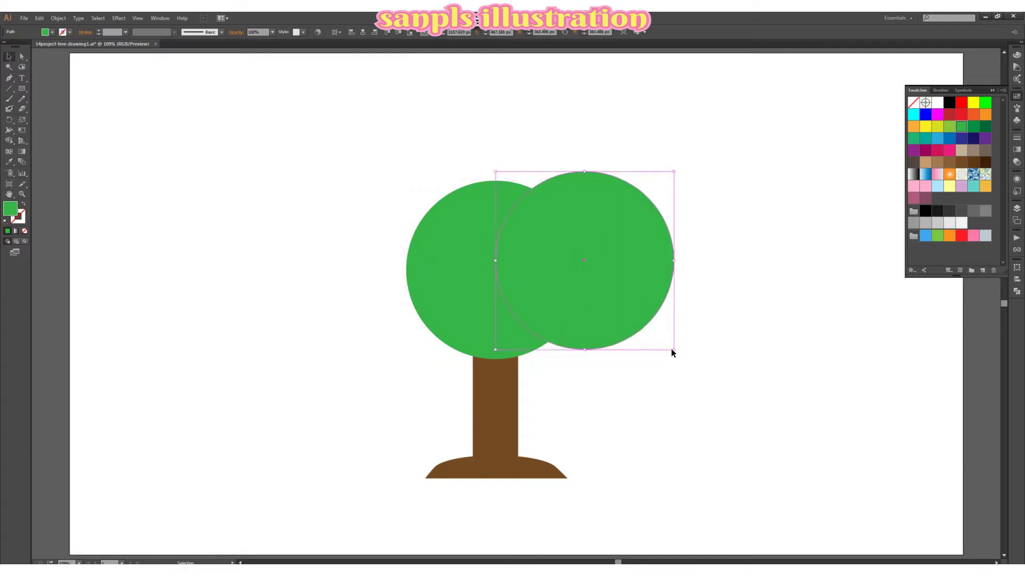
left_click_drag(673, 350, 590, 265)
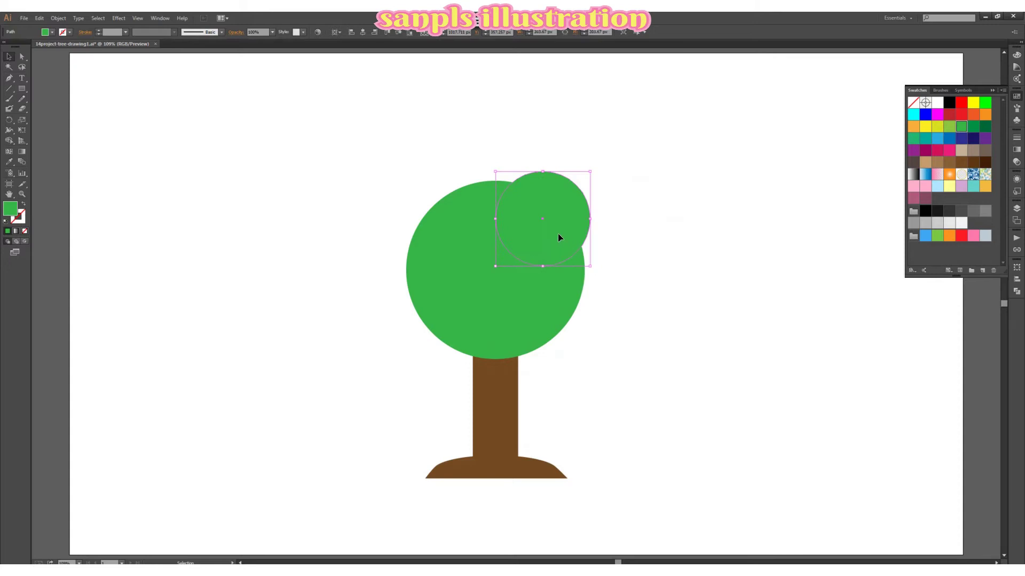
left_click_drag(577, 223, 628, 290)
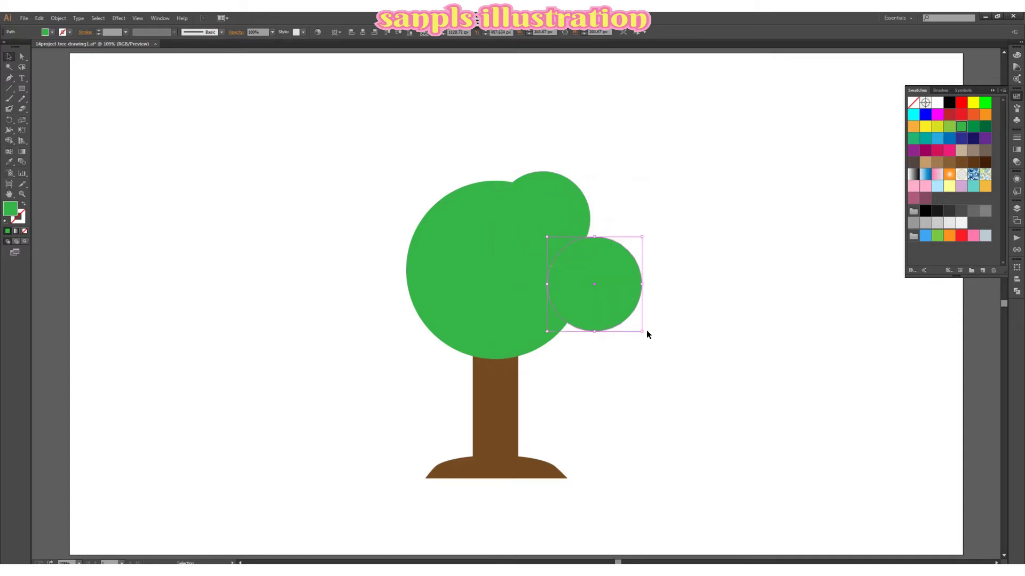
left_click_drag(642, 331, 664, 345)
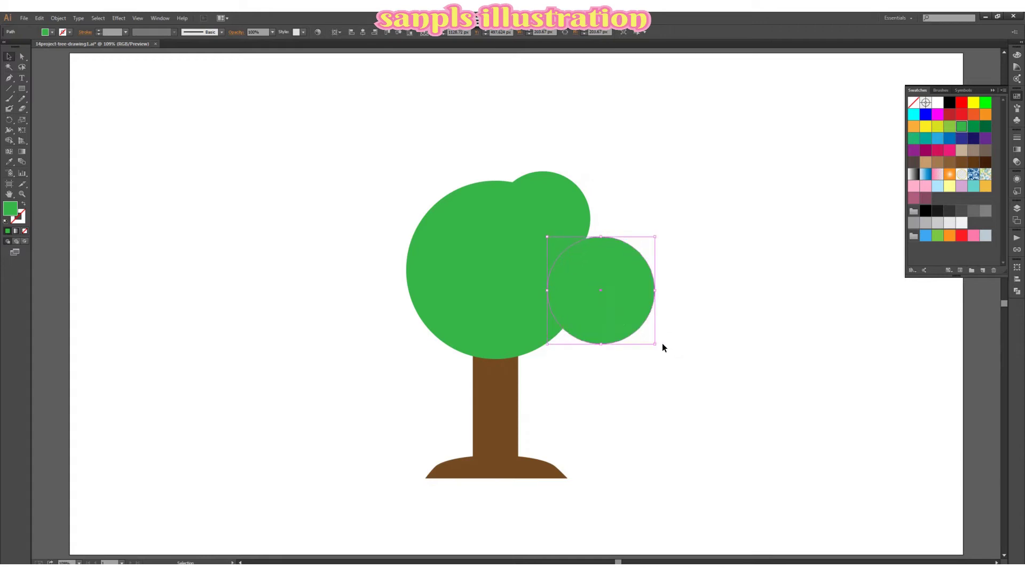
left_click_drag(624, 314, 619, 302)
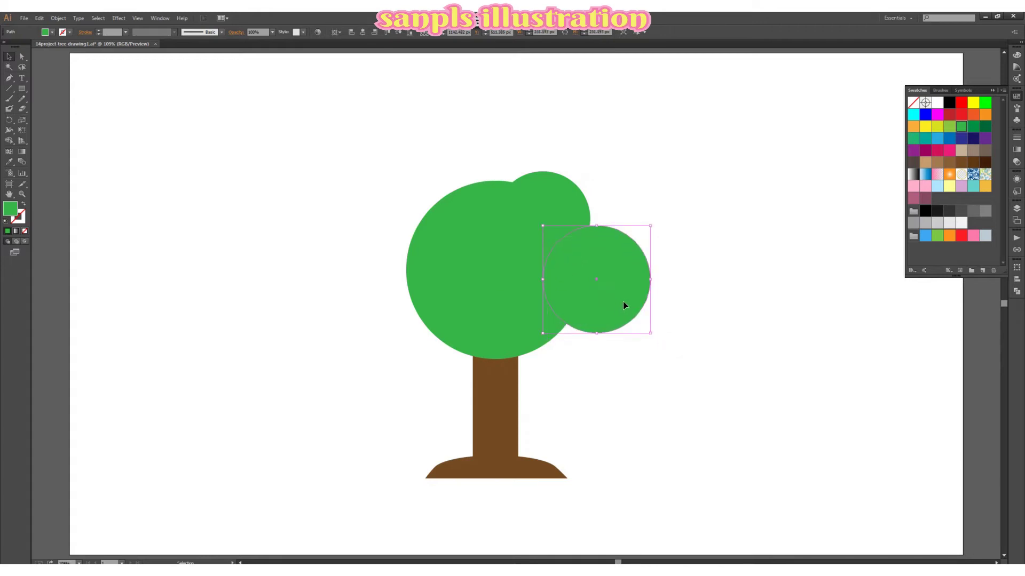
left_click(720, 302)
Step: Raise the two small circles slightly, and copy the right-side one to the crown's upper left and left side
left_click_drag(569, 200, 570, 188)
left_click_drag(629, 293, 491, 223)
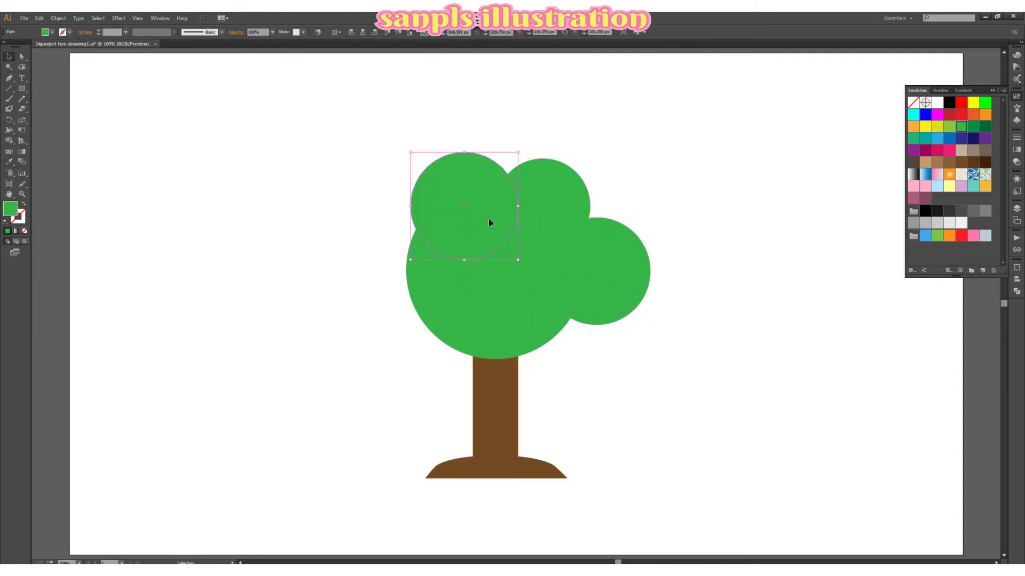
left_click_drag(629, 273, 449, 274)
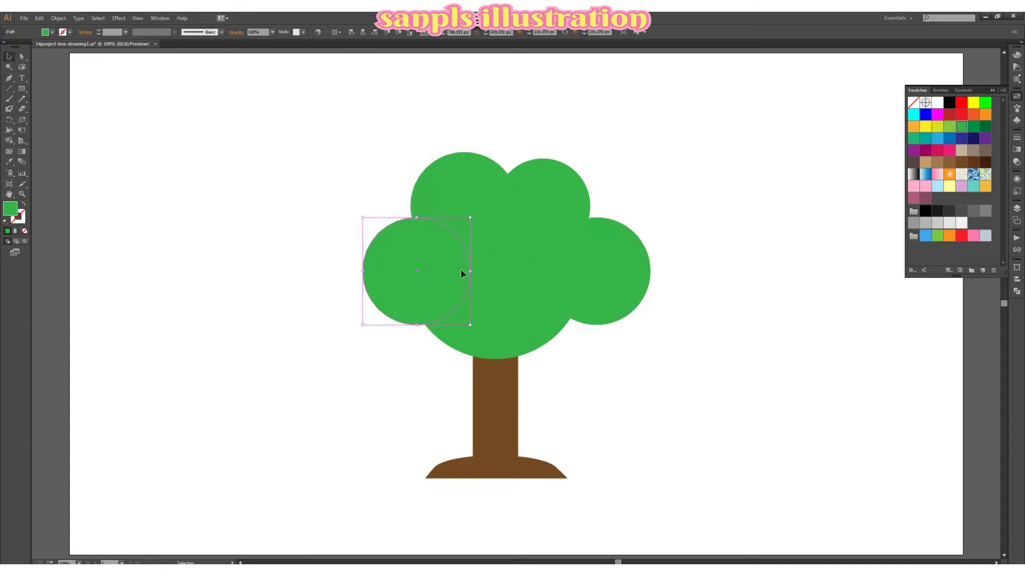
left_click(690, 244)
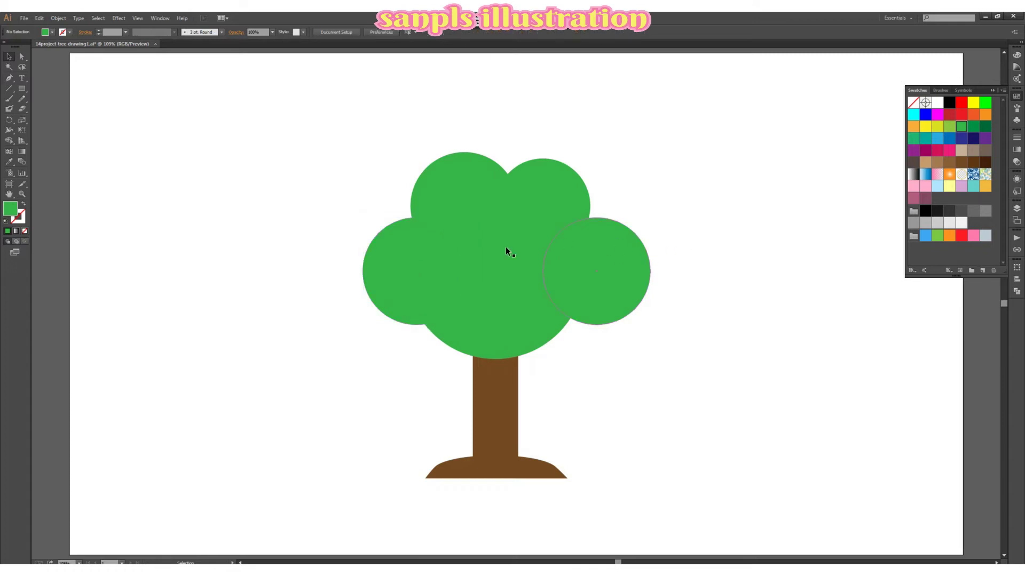
Step: Place copies of the side circle at the crown's lower left and lower right, and shift the large central circle down slightly
left_click_drag(422, 261, 572, 324)
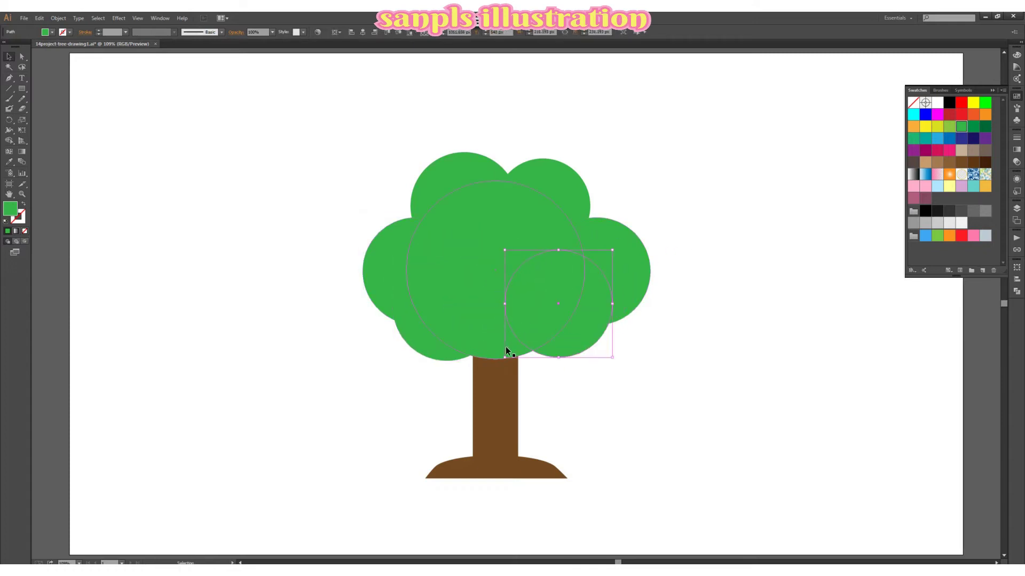
mouse_move(502, 345)
left_mouse_down()
mouse_move(498, 370)
mouse_move(505, 353)
left_mouse_up()
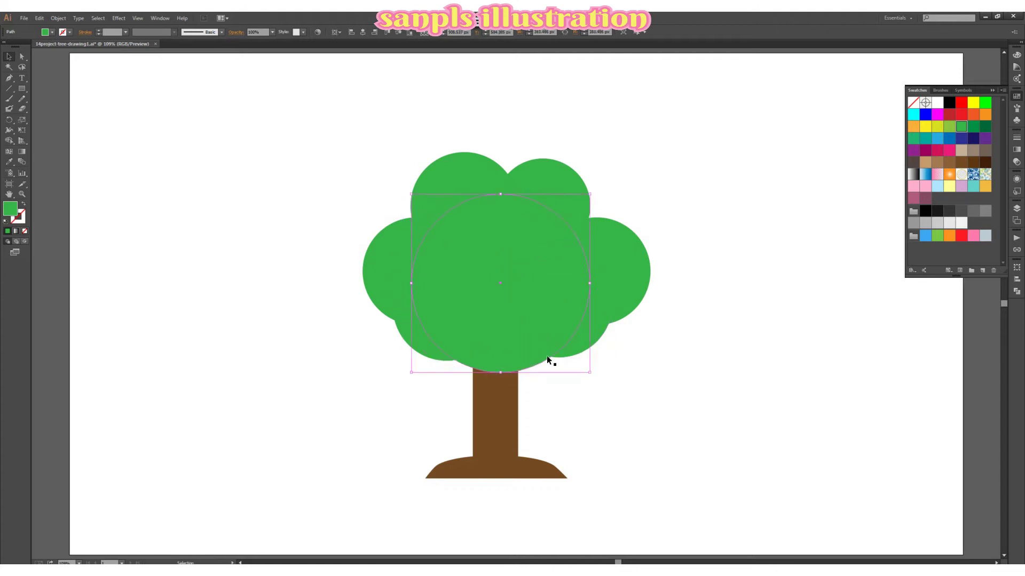
Step: Shift the crown's lower-left and lower-right circles slightly outward or down, and lower the large central circle a little
left_click(693, 354)
left_click_drag(430, 350, 428, 362)
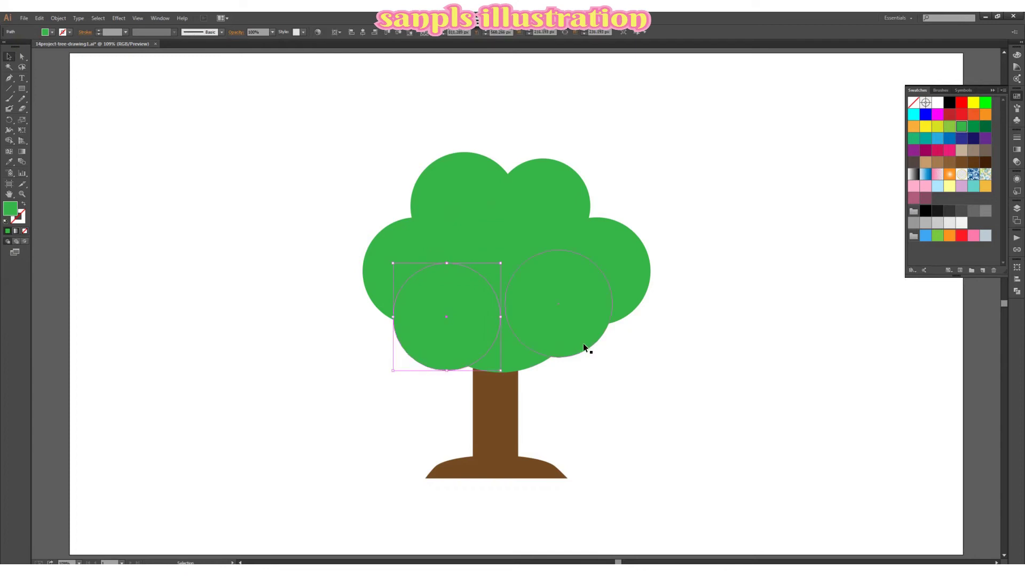
left_click_drag(582, 344, 595, 343)
left_click(647, 348)
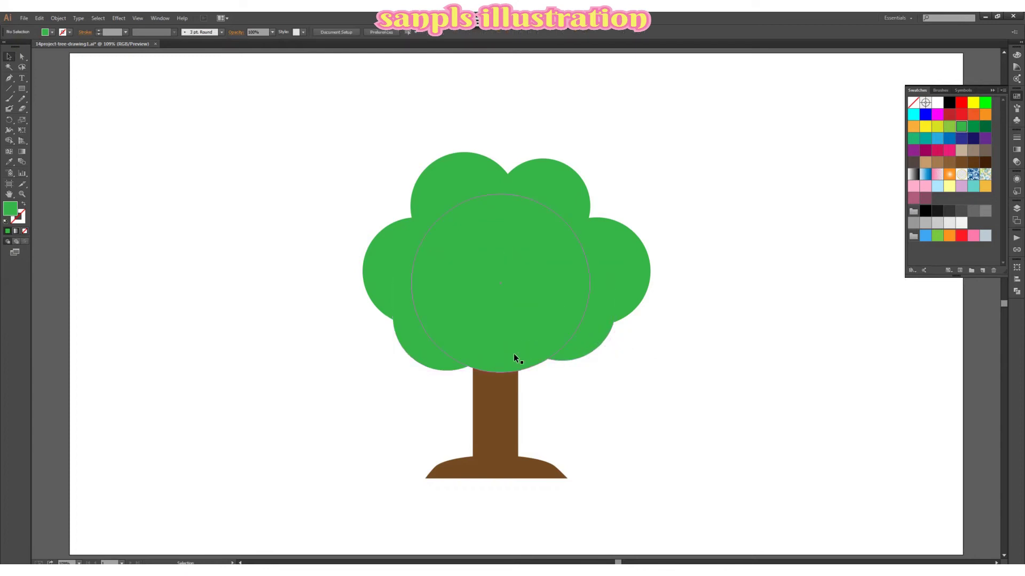
left_click_drag(514, 354, 514, 359)
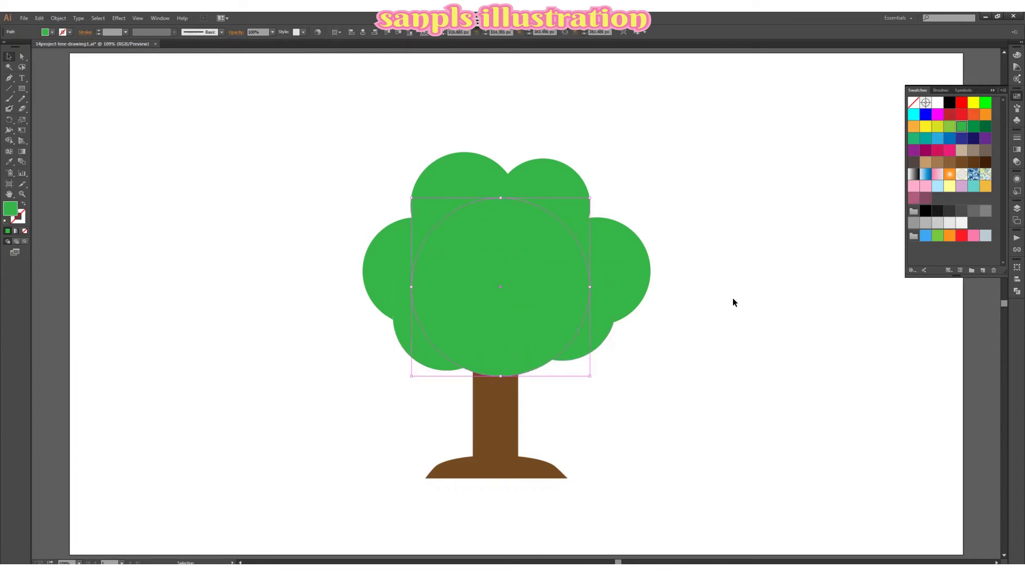
Step: Unite all the green crown circles into one shape with Pathfinder, leaving the trunk out
left_click_drag(380, 157, 671, 358)
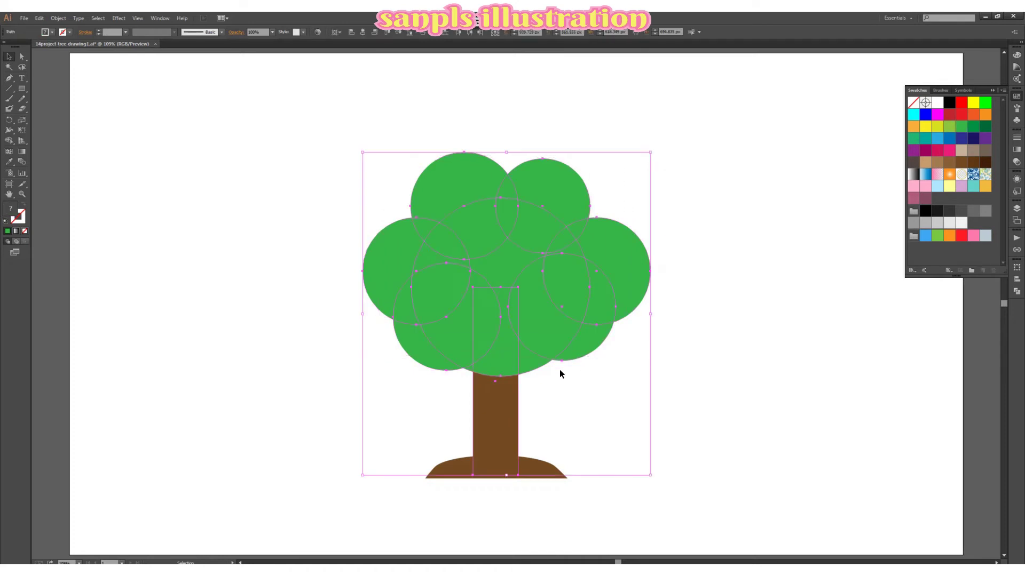
left_click(509, 393, "shift")
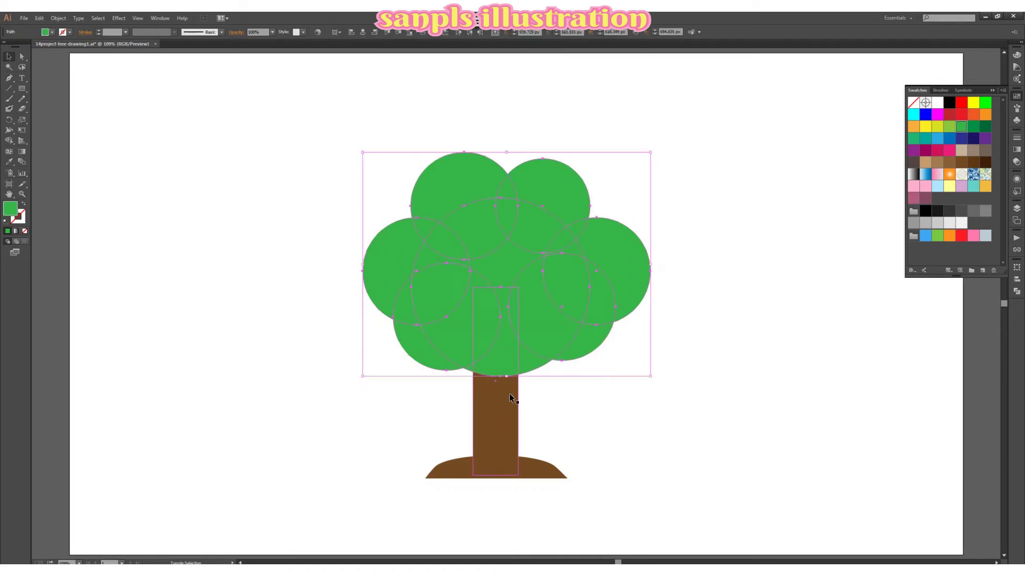
left_click(1016, 290)
left_click(918, 282)
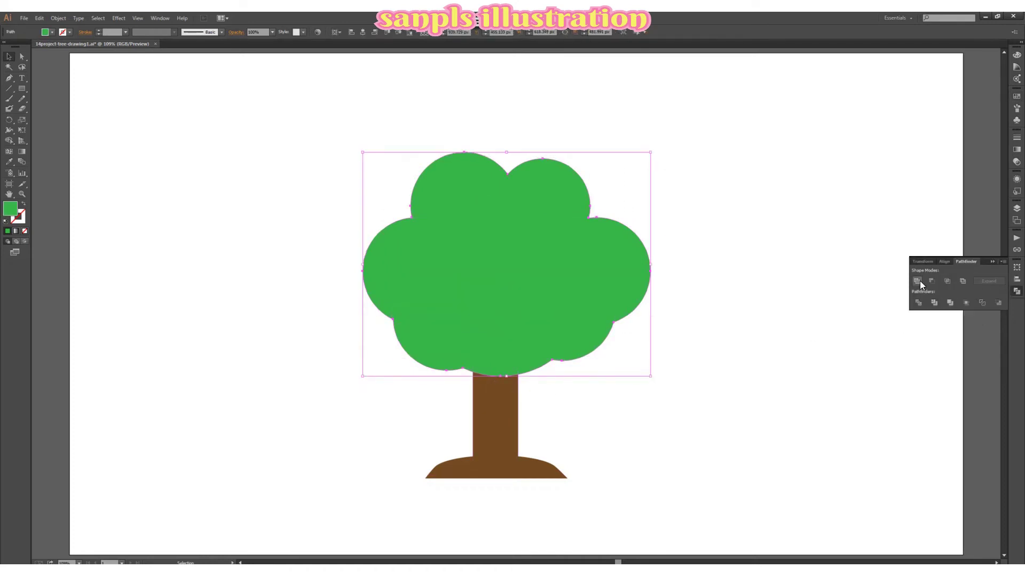
left_click(737, 242)
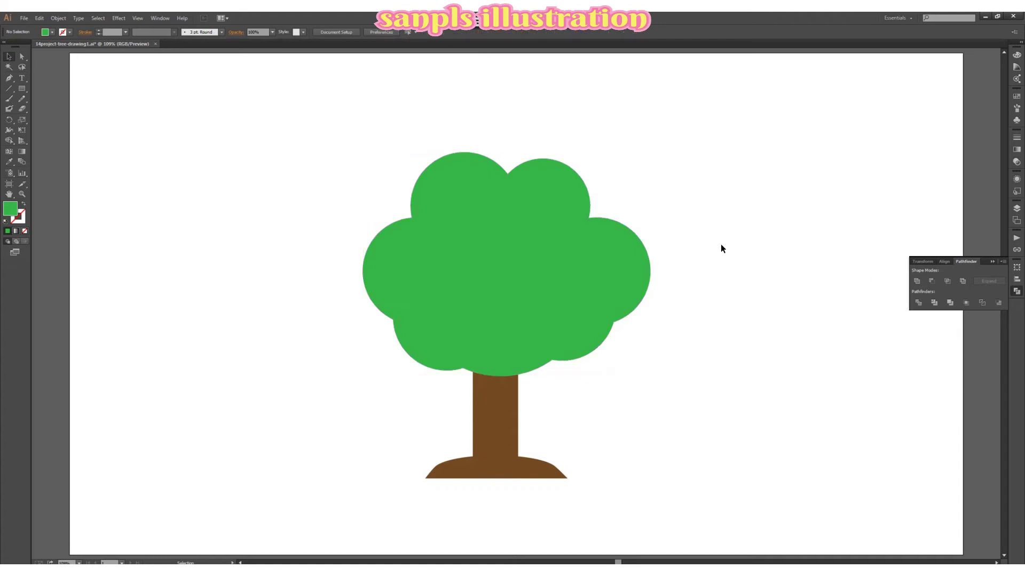
Step: Place a copy of the crown, scaled to about 344 px wide, at its lower right, and raise the large crown slightly
left_click(557, 267)
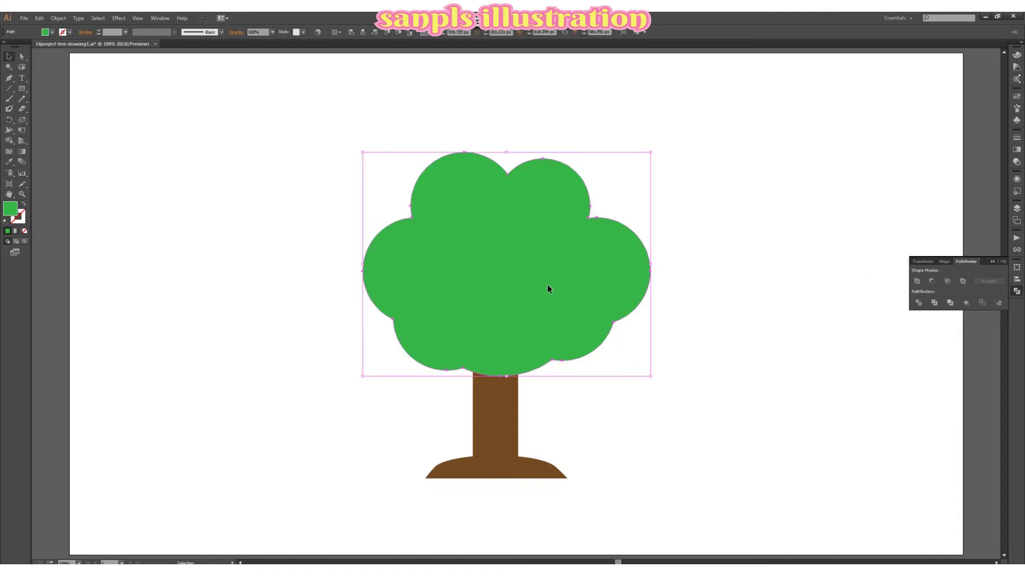
left_click_drag(549, 288, 716, 312)
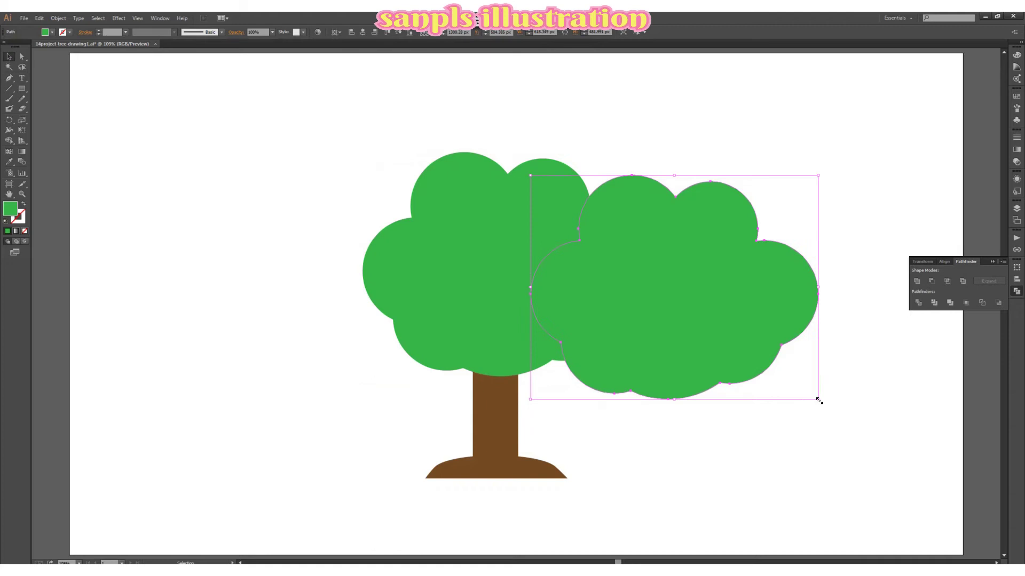
left_click_drag(819, 401, 725, 317)
left_click_drag(653, 244, 644, 359)
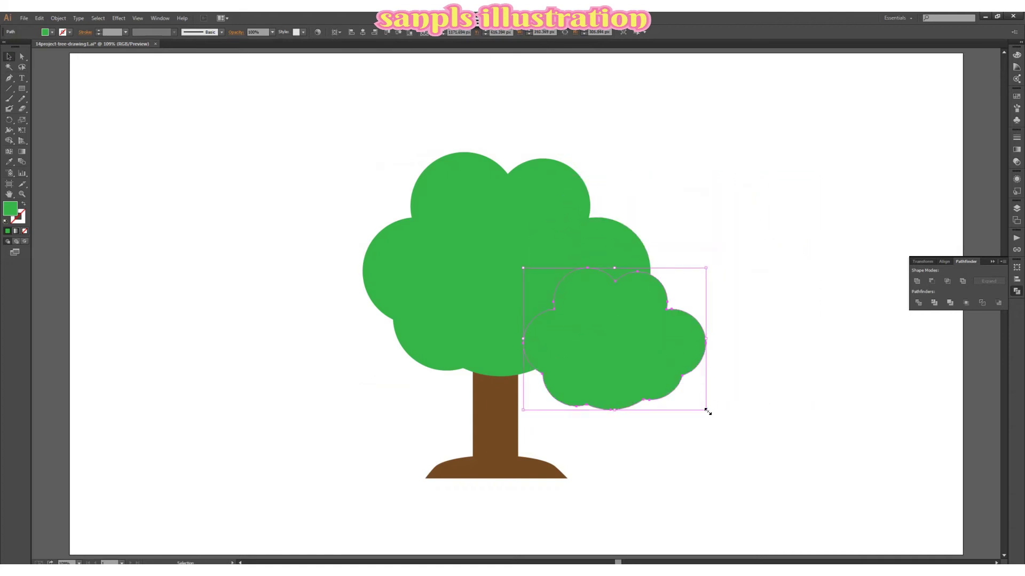
left_click_drag(710, 413, 684, 393)
left_click_drag(526, 218, 527, 202)
left_click_drag(636, 350, 647, 352)
left_click(760, 338)
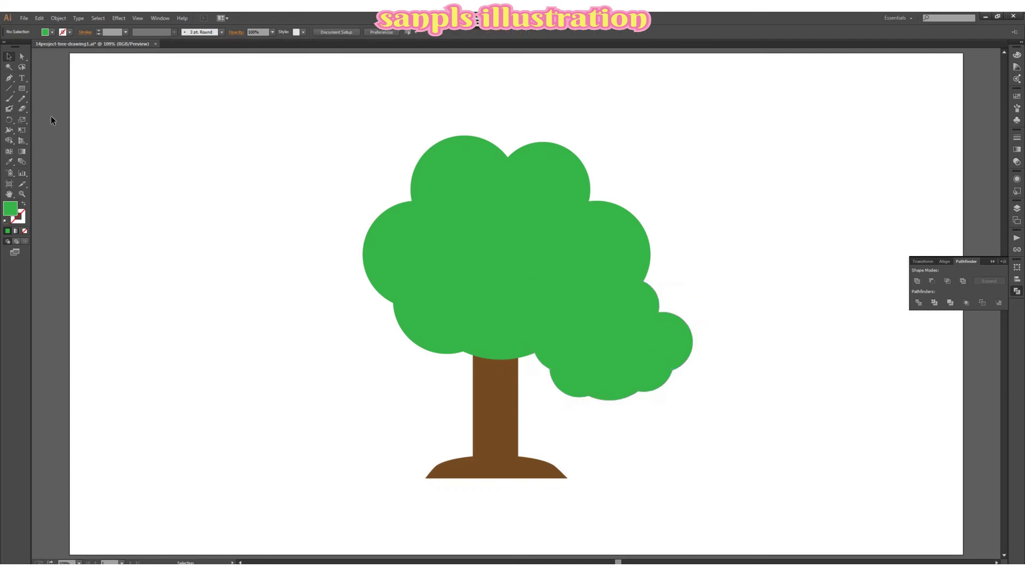
Step: Draw an open curved branch path with the Pen tool from the trunk up into the small crown
left_click(9, 79)
left_click(502, 388)
left_click_drag(582, 365, 590, 336)
left_click(8, 56)
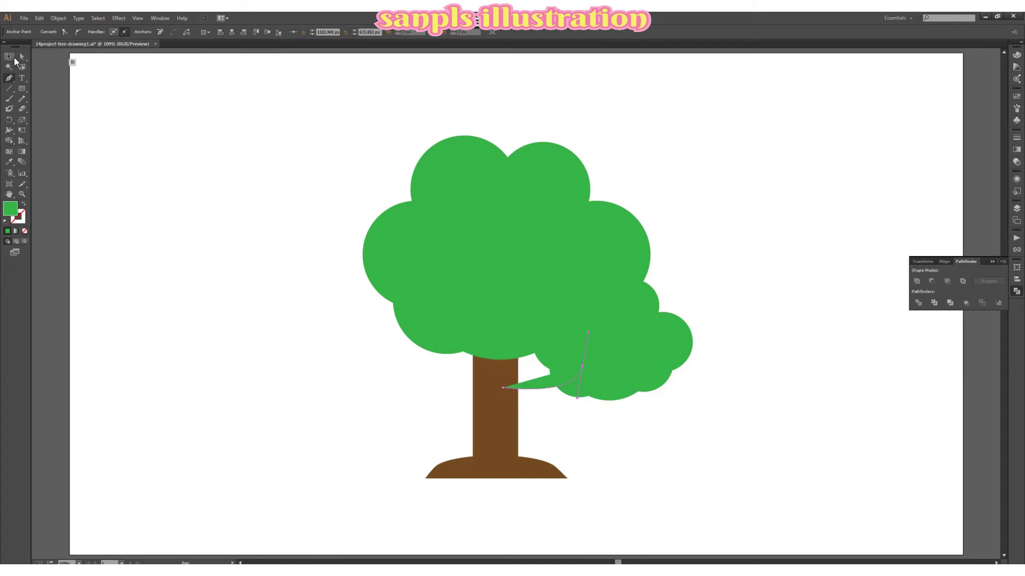
left_click(291, 321)
Step: Swap the branch path's fill and stroke, and give the stroke a dark brown color
left_click(538, 383)
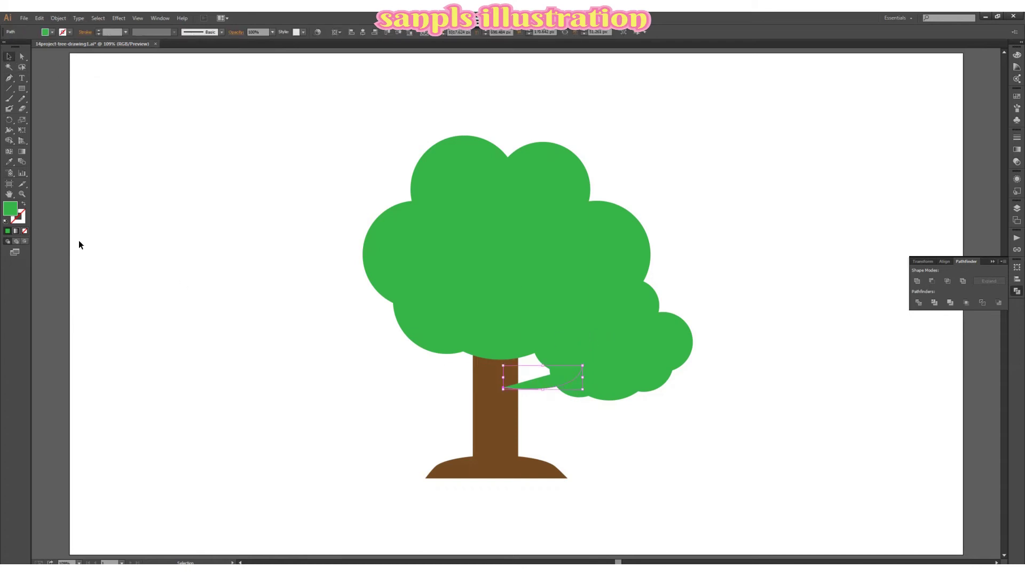
left_click(24, 206)
left_click(23, 214)
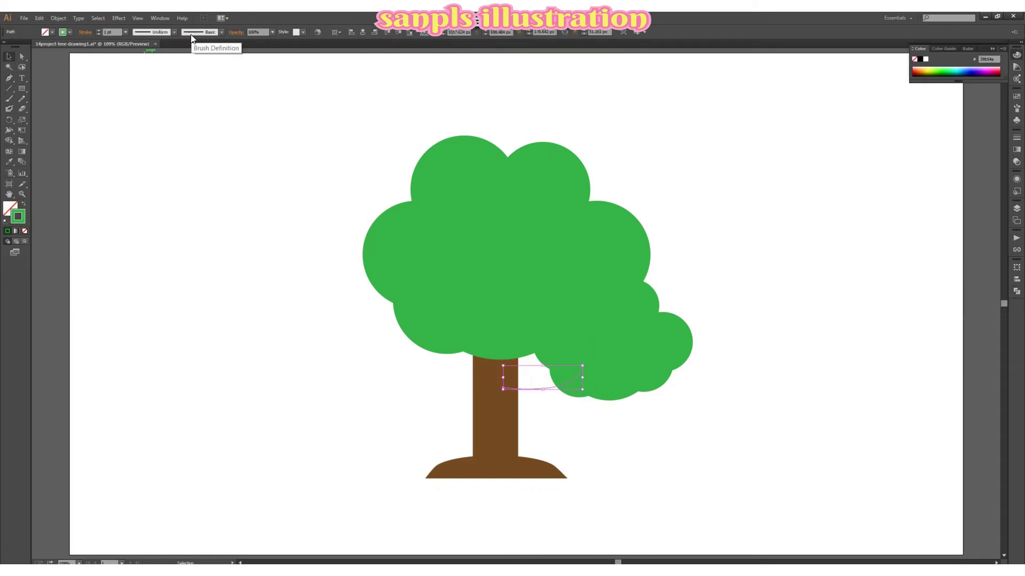
left_click(1017, 96)
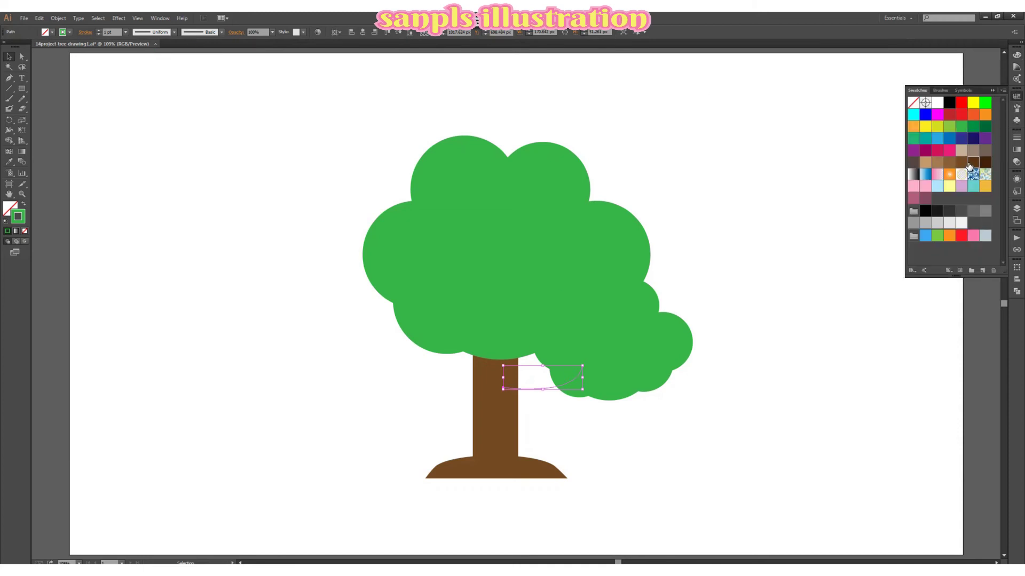
left_click(973, 161)
Step: Style the branch with the 10 pt. Round brush, the trunk's brown color and a 4 pt stroke weight
left_click(205, 33)
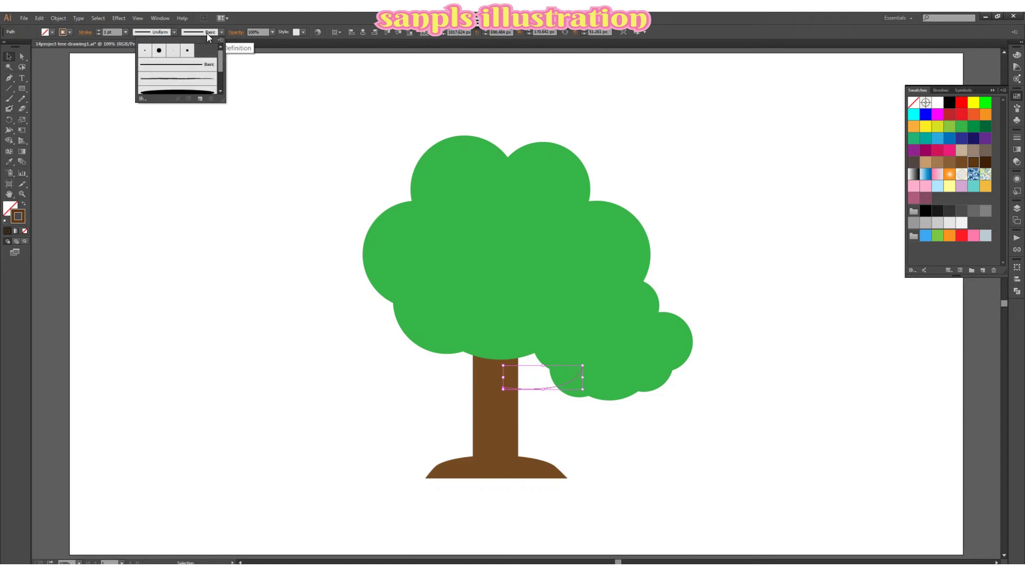
left_click(160, 50)
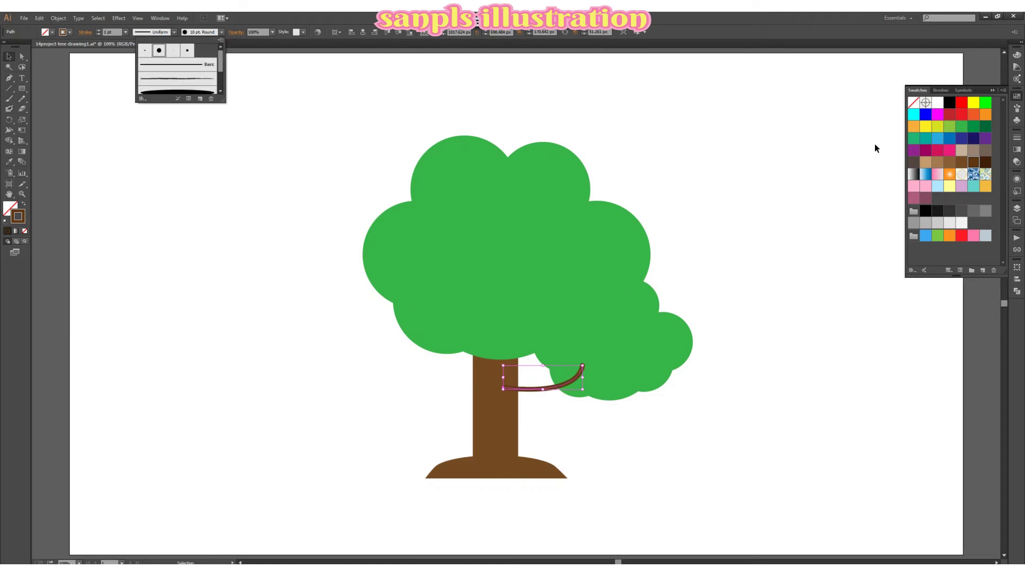
left_click(961, 166)
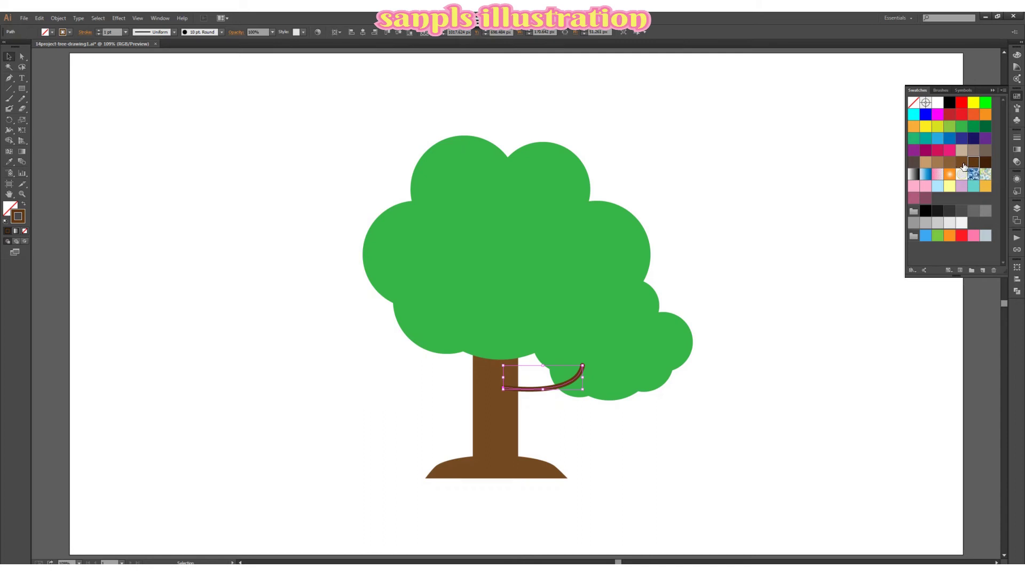
left_click(960, 163)
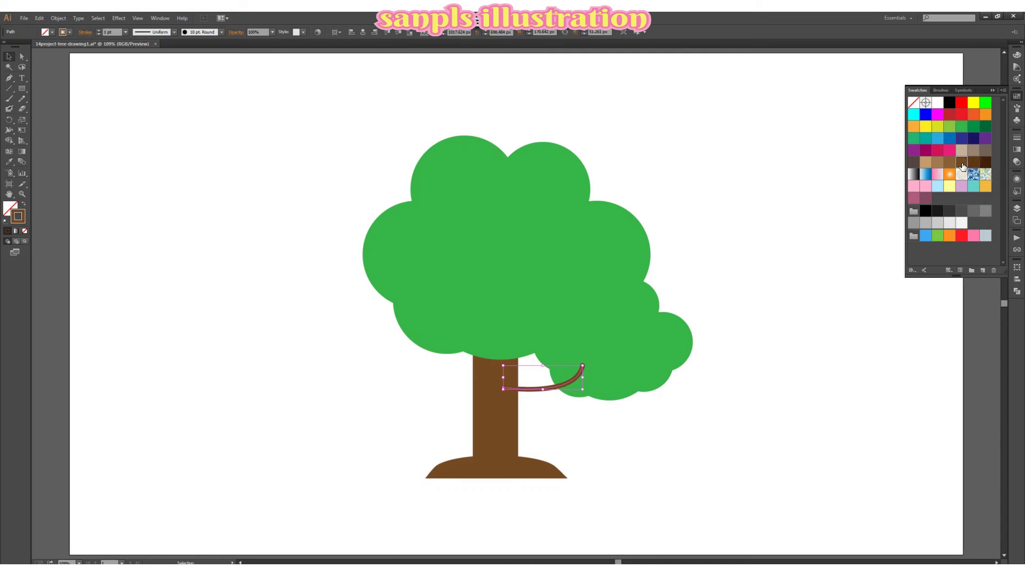
left_click(578, 370)
left_click(126, 32)
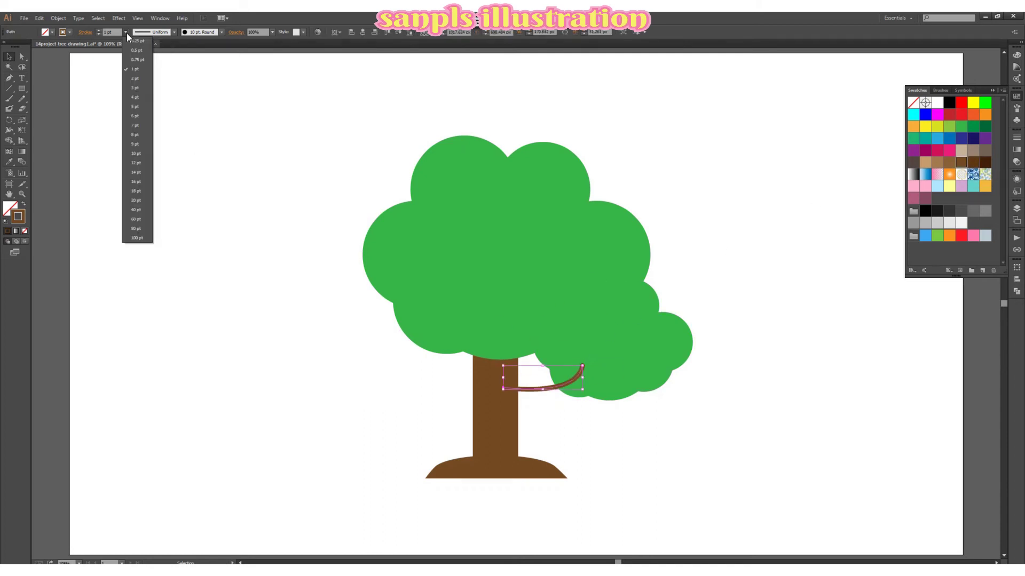
left_click(141, 99)
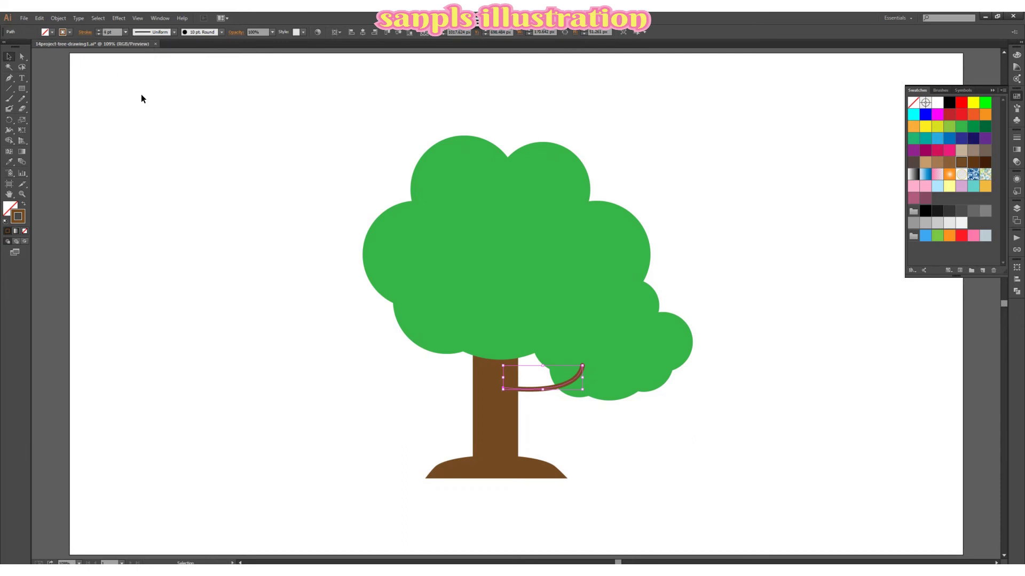
left_click(699, 215)
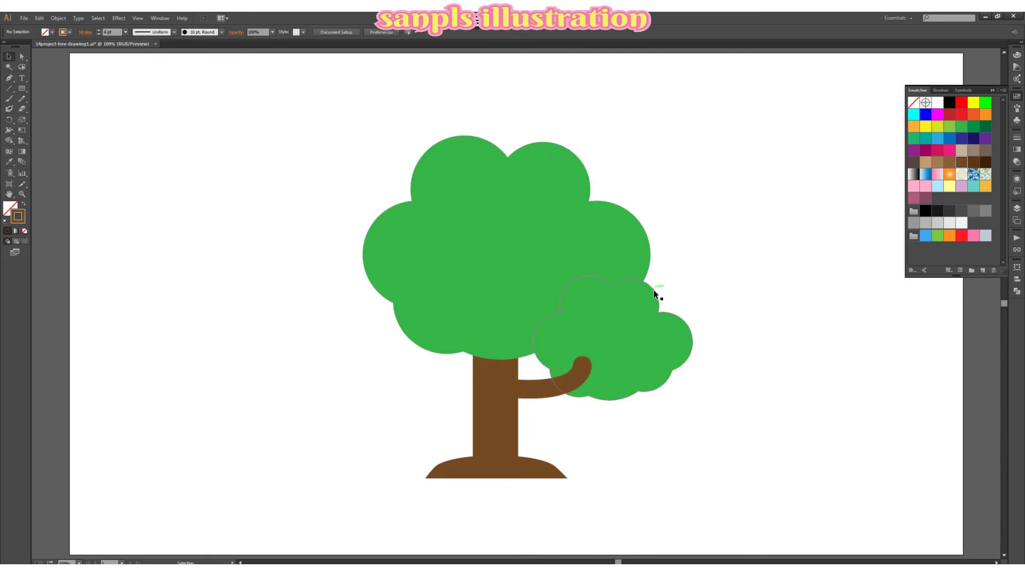
Step: Raise the branch slightly, and bring the small crown and then the large crown to the front
left_click(582, 367)
left_click(601, 373, "shift")
right_click(648, 367)
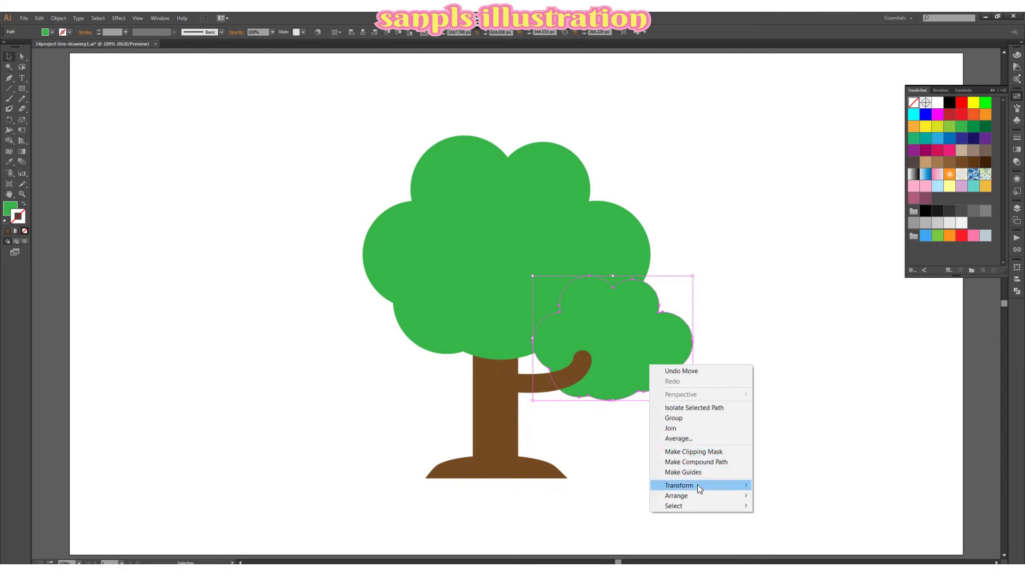
mouse_move(708, 492)
left_click(773, 495)
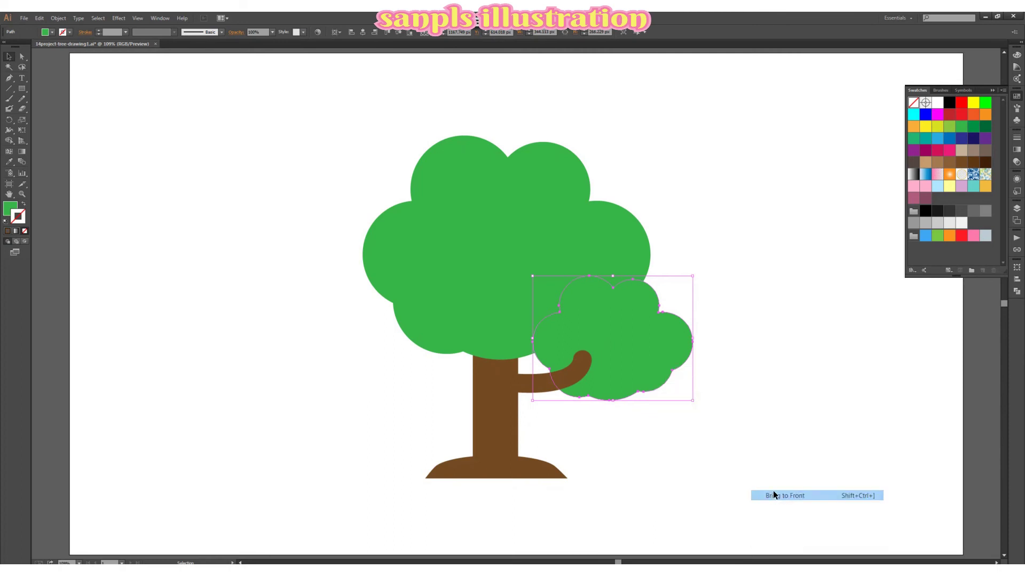
right_click(594, 213)
mouse_move(624, 344)
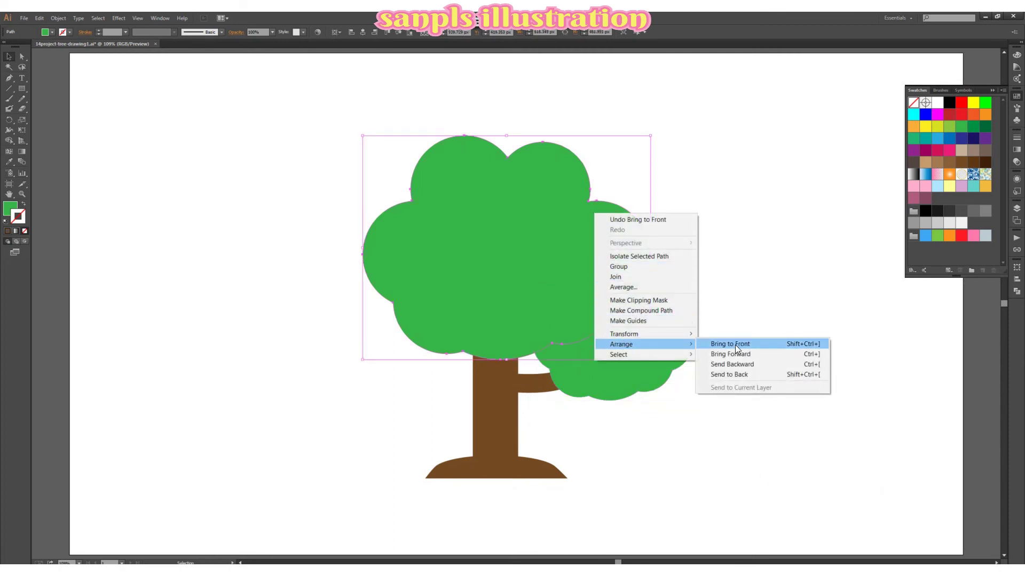
left_click(734, 345)
Step: Recolor the small crown with a darker shade of its green
left_click(674, 341)
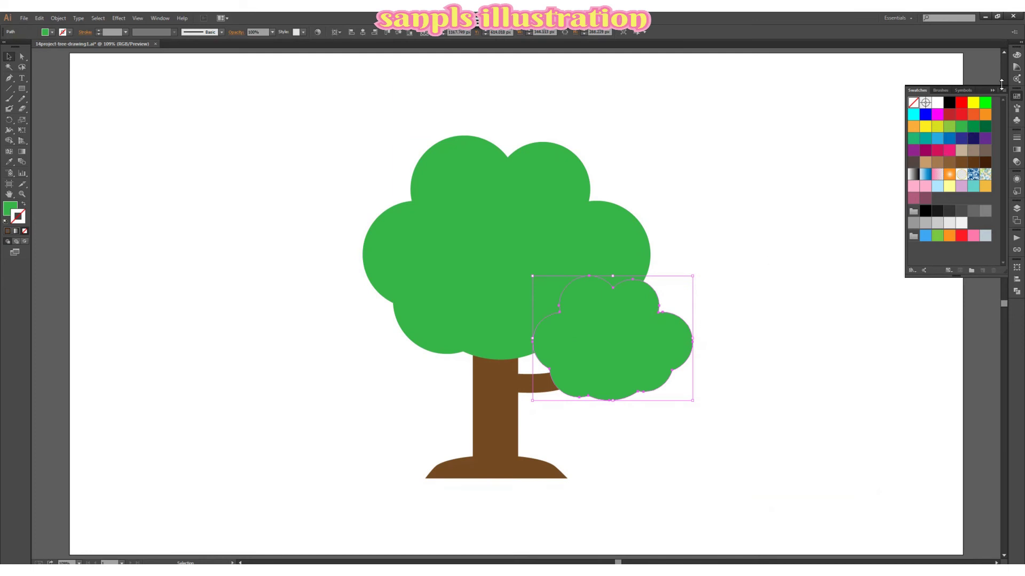
left_click(1016, 67)
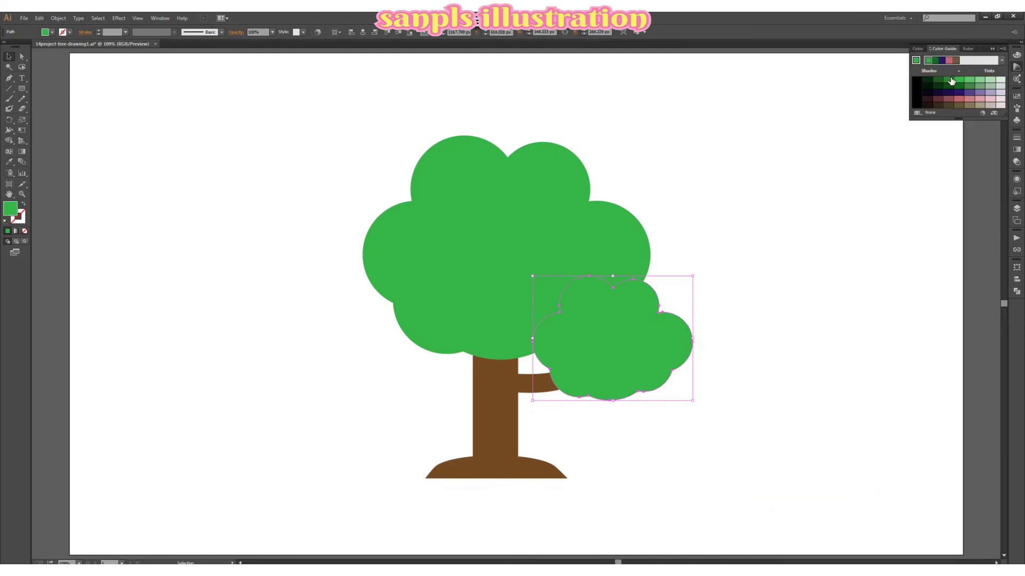
left_click(949, 80)
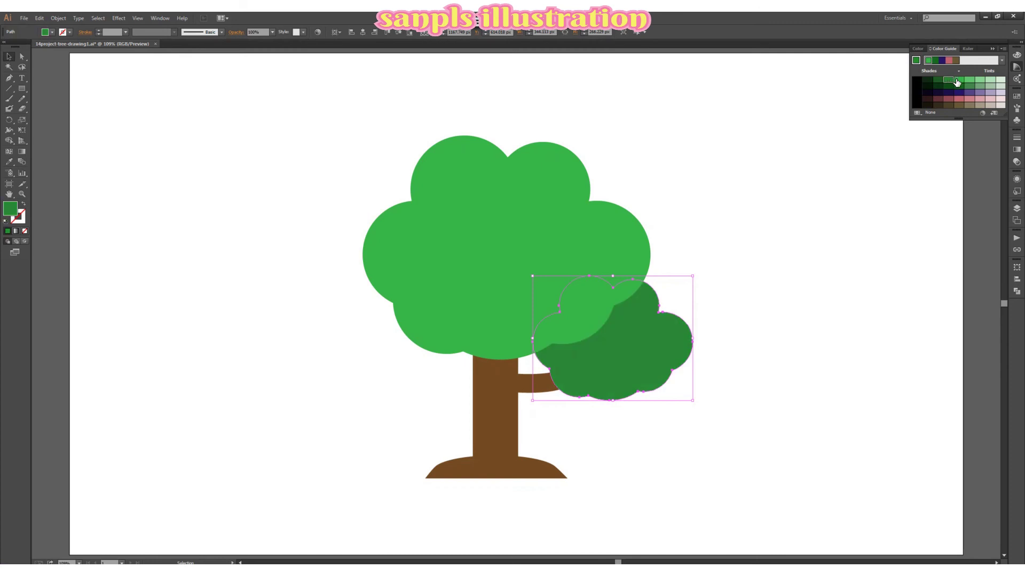
left_click(958, 80)
left_click(949, 80)
left_click(688, 215)
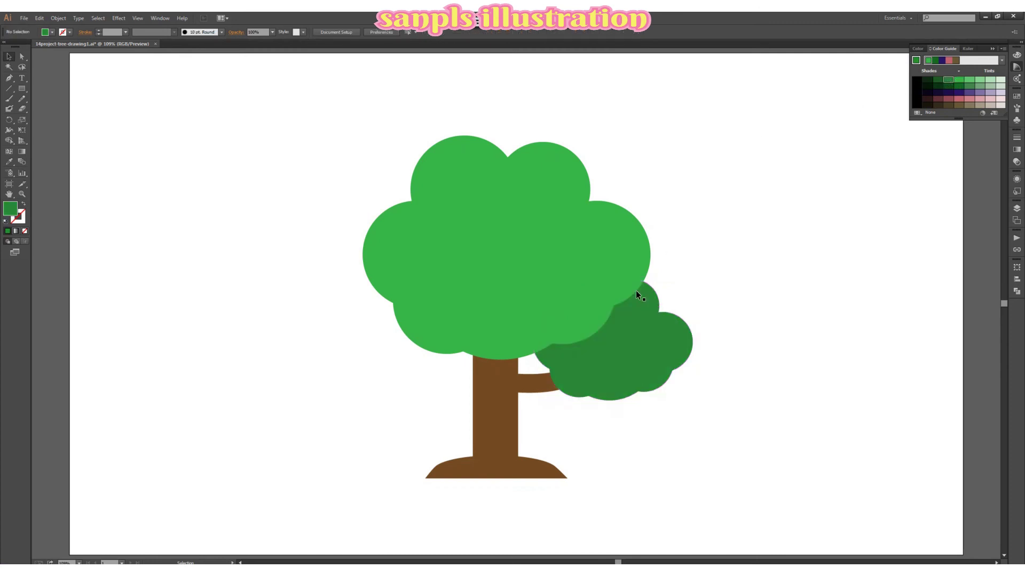
Step: Move the small crown slightly up and left, and tilt and stretch the branch a little to fit it
left_click_drag(649, 350, 646, 342)
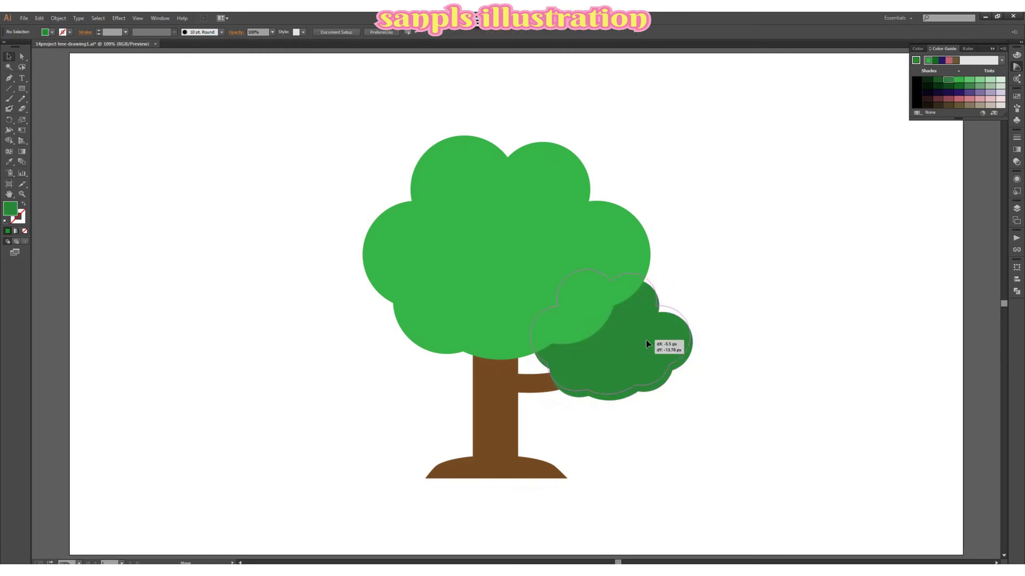
left_click(540, 376)
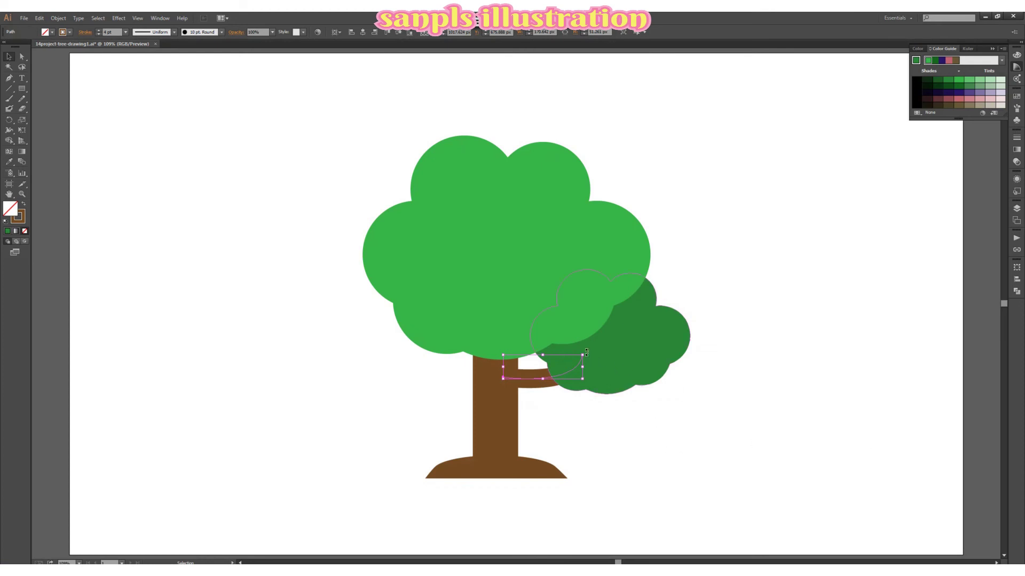
left_click_drag(586, 353, 599, 351)
left_click_drag(542, 379, 542, 382)
left_click(596, 425)
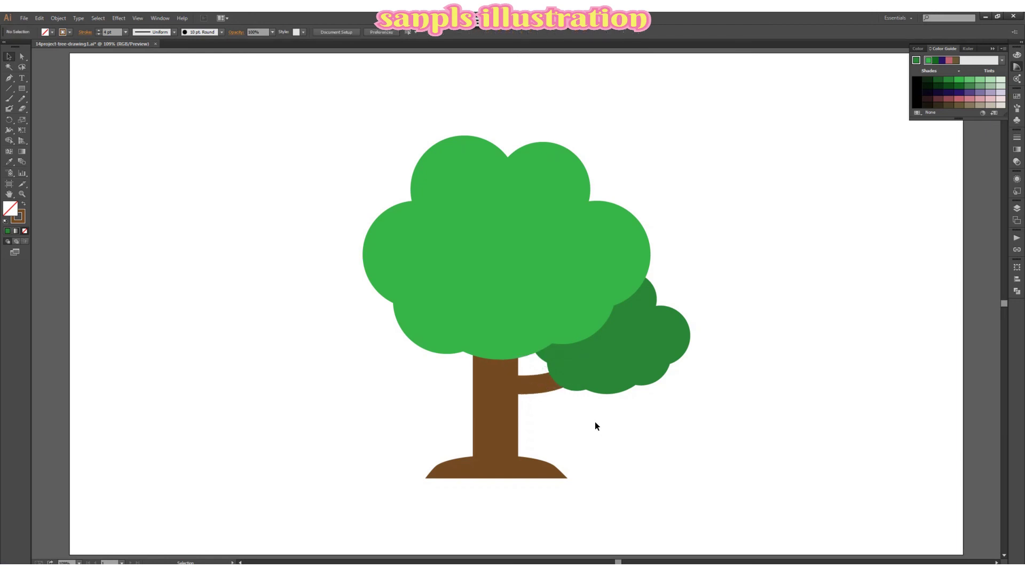
Step: Reflect a copy of the branch across the vertical axis and place it on the left side of the trunk
left_click(534, 382)
right_click(534, 383)
mouse_move(574, 502)
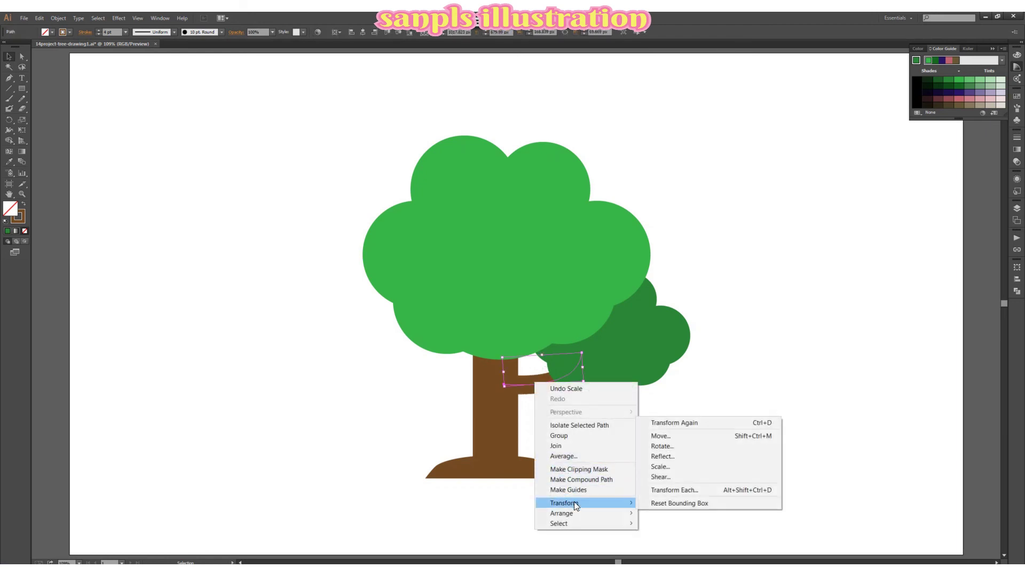
left_click(661, 457)
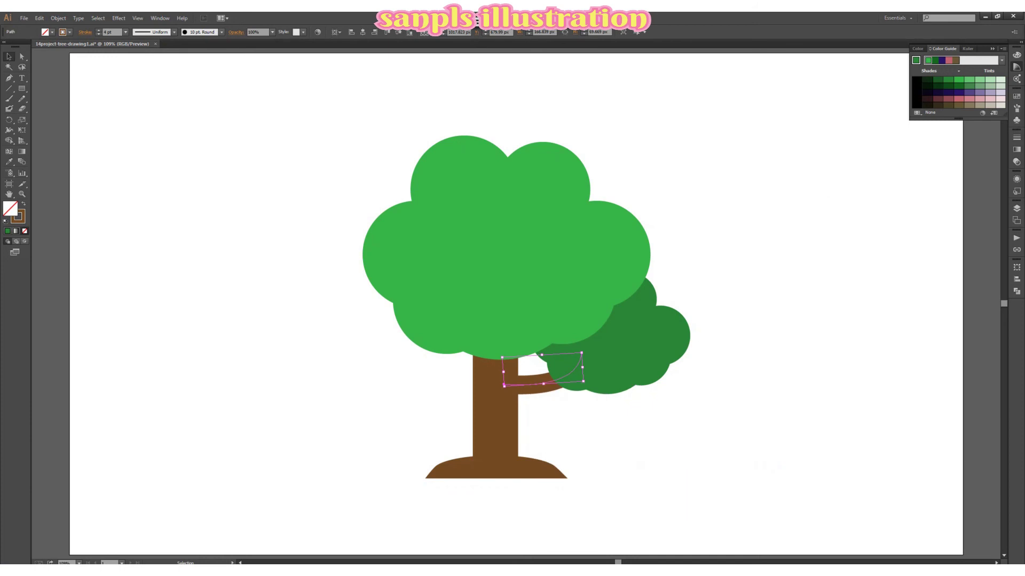
left_click_drag(866, 195, 812, 161)
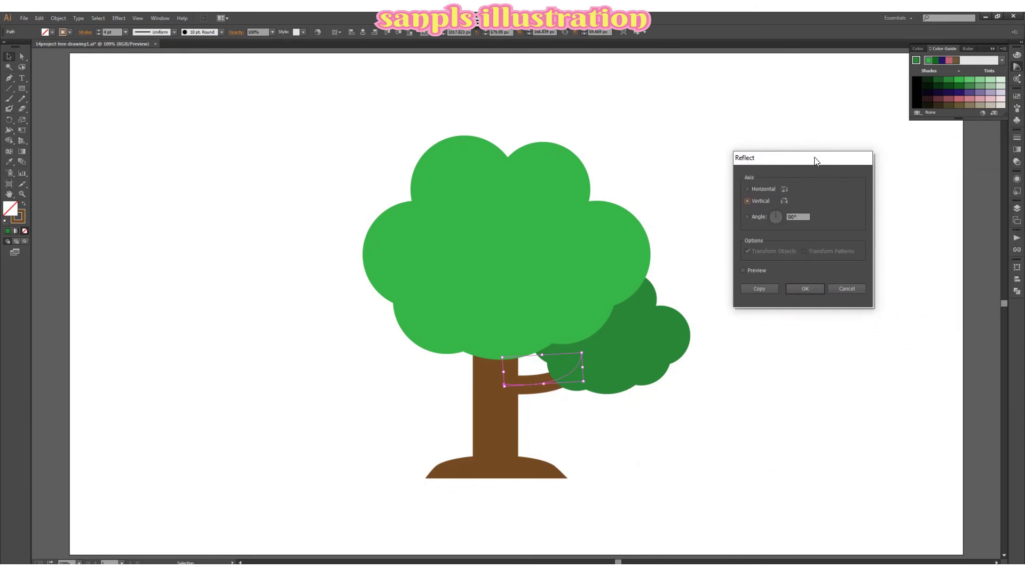
left_click(768, 287)
left_click_drag(524, 373, 428, 363)
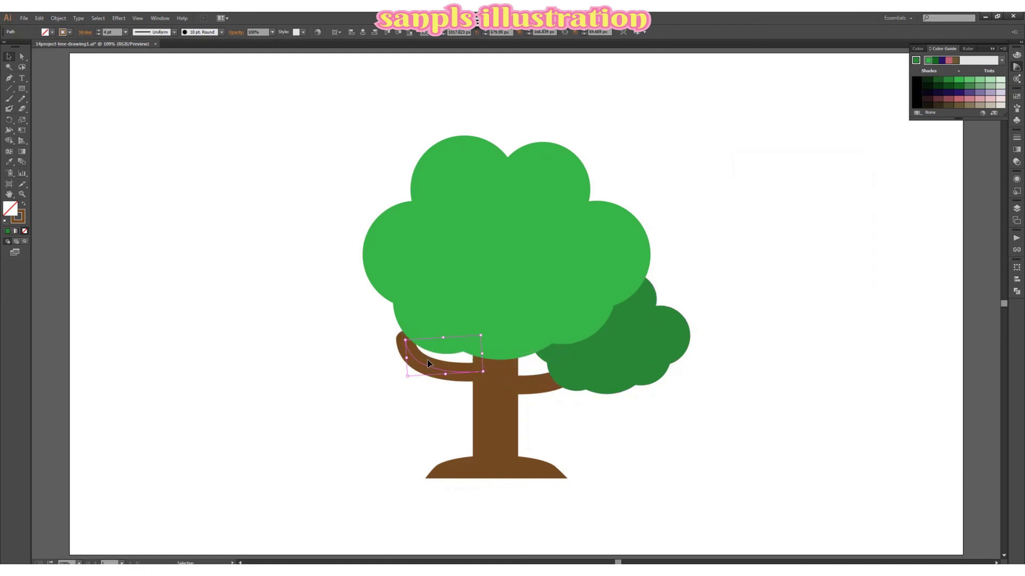
Step: Lower the right branch and its small crown slightly, and raise the large crown a little
left_click(543, 388)
left_click(629, 357, "shift")
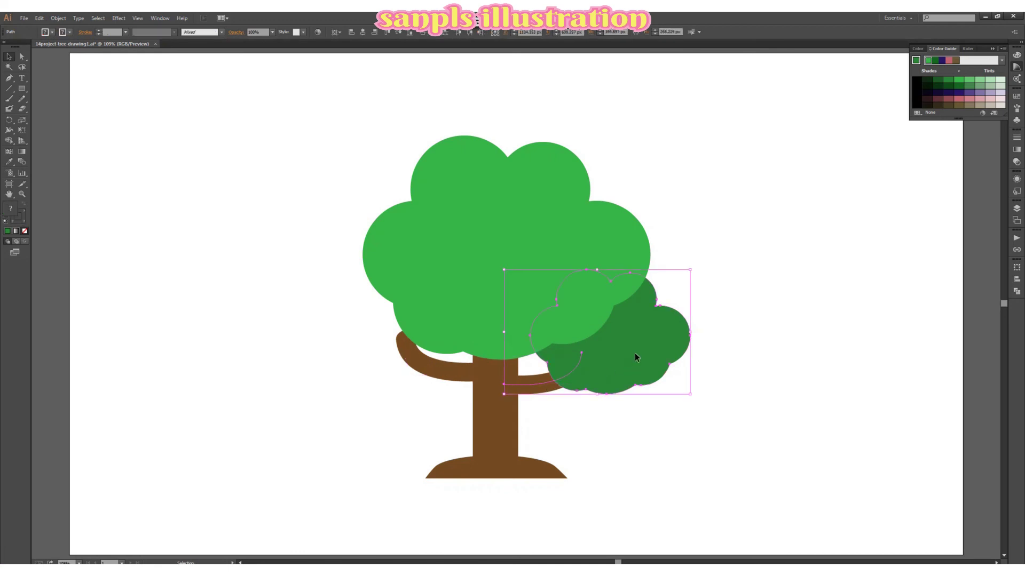
left_click_drag(635, 355, 635, 370)
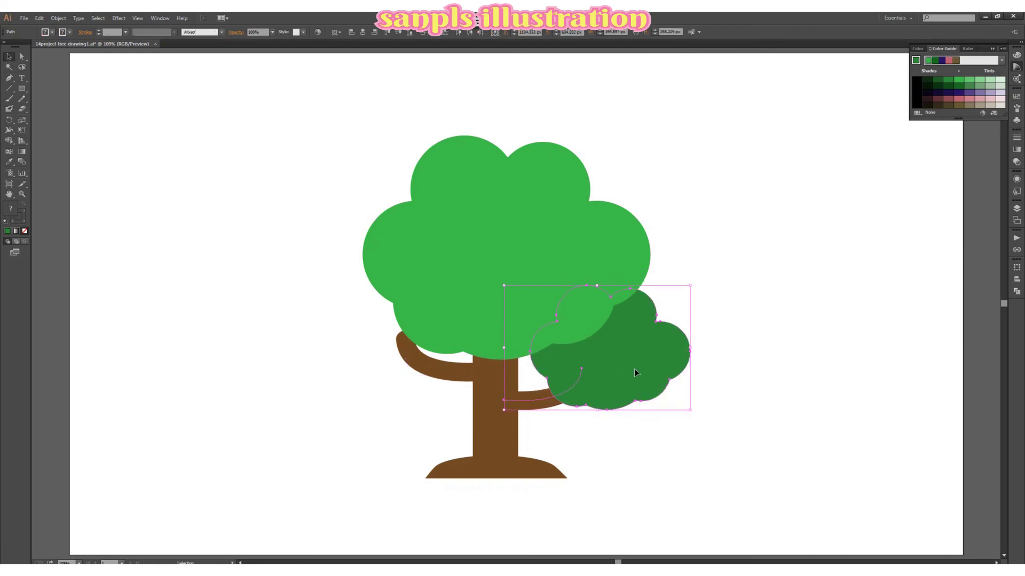
left_click(775, 334)
left_click(538, 395)
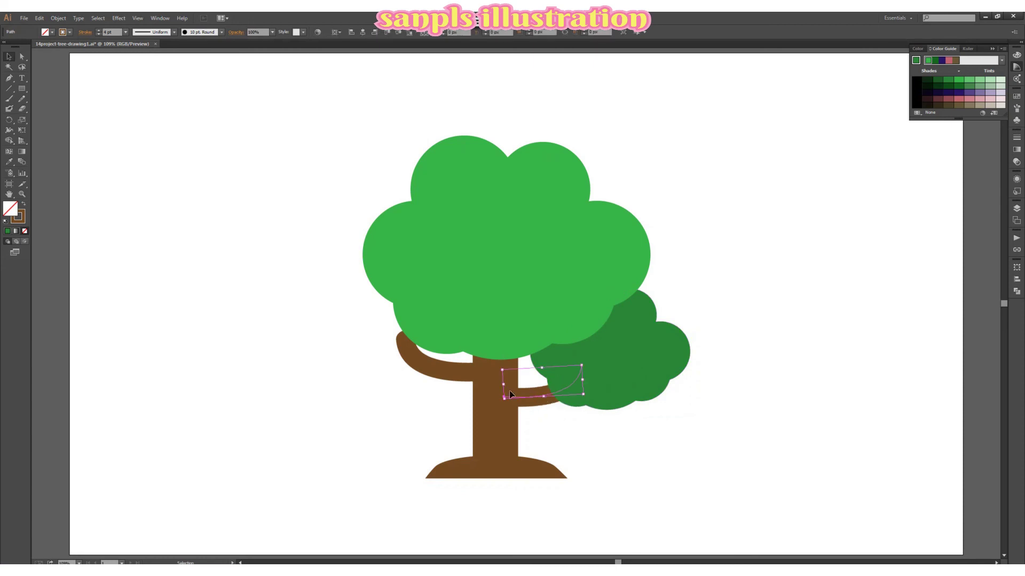
left_click(464, 371)
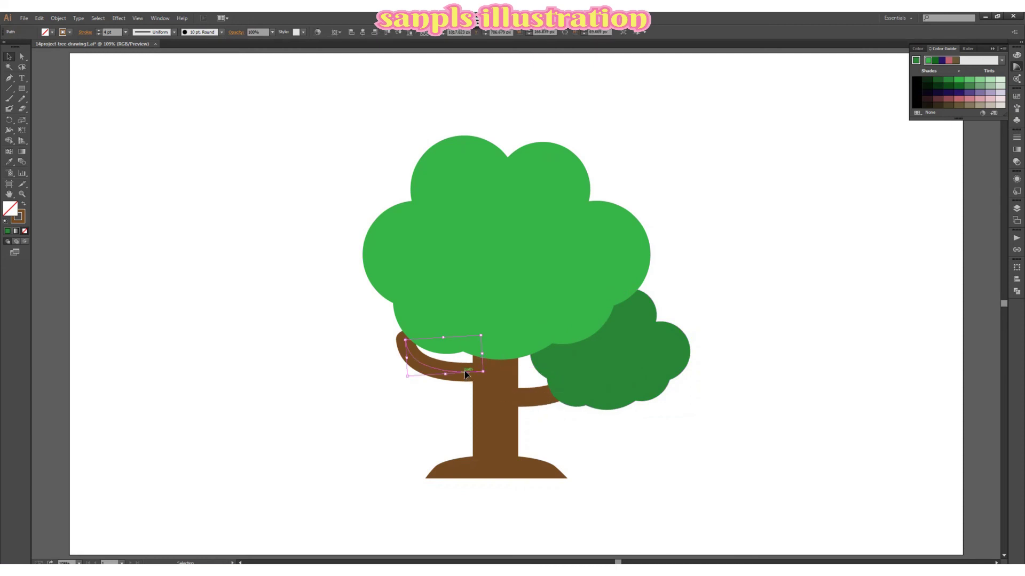
left_click(505, 279)
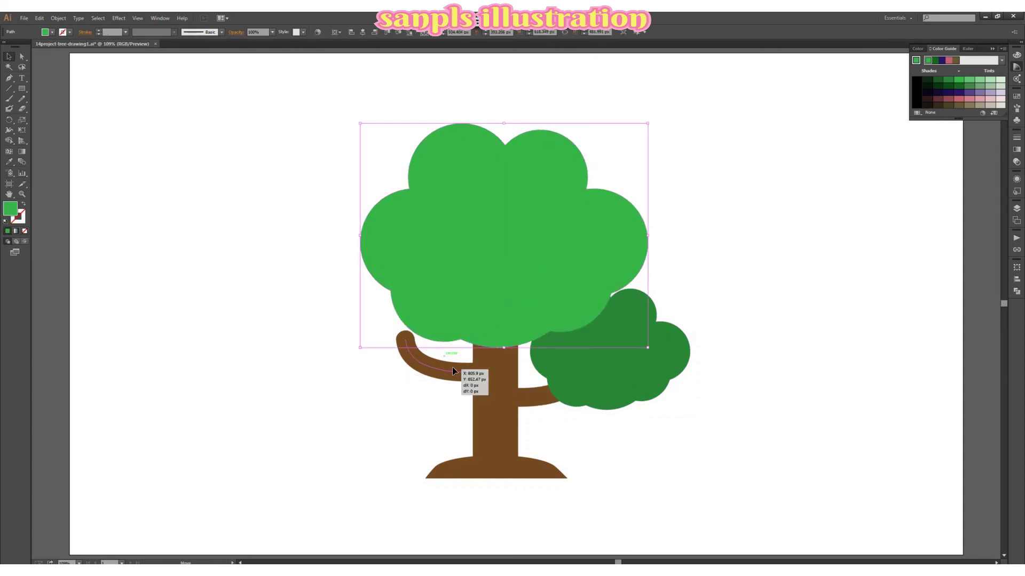
Step: Nudge the left branch slightly into place and set its stroke weight to 3 pt
left_click_drag(452, 367, 463, 367)
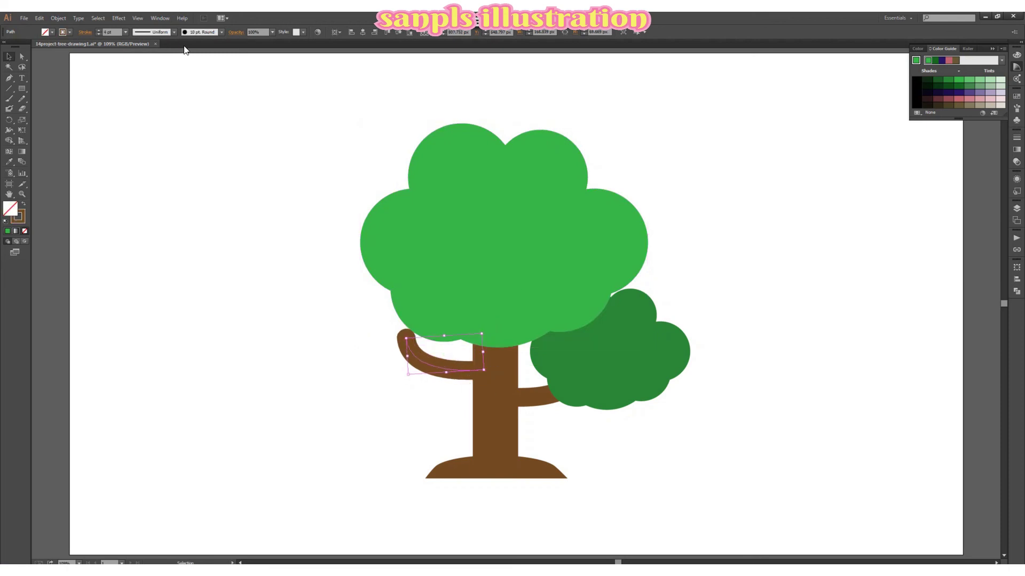
left_click(125, 32)
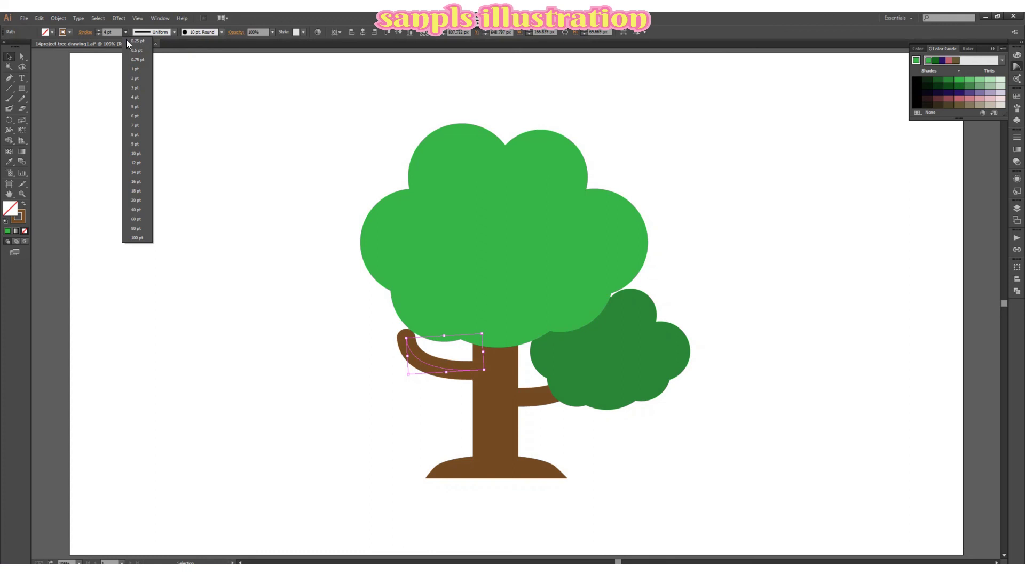
left_click(136, 86)
Step: Duplicate the small dark green crown onto the end of the left branch and fine-tune its position there
left_click_drag(635, 347, 429, 297)
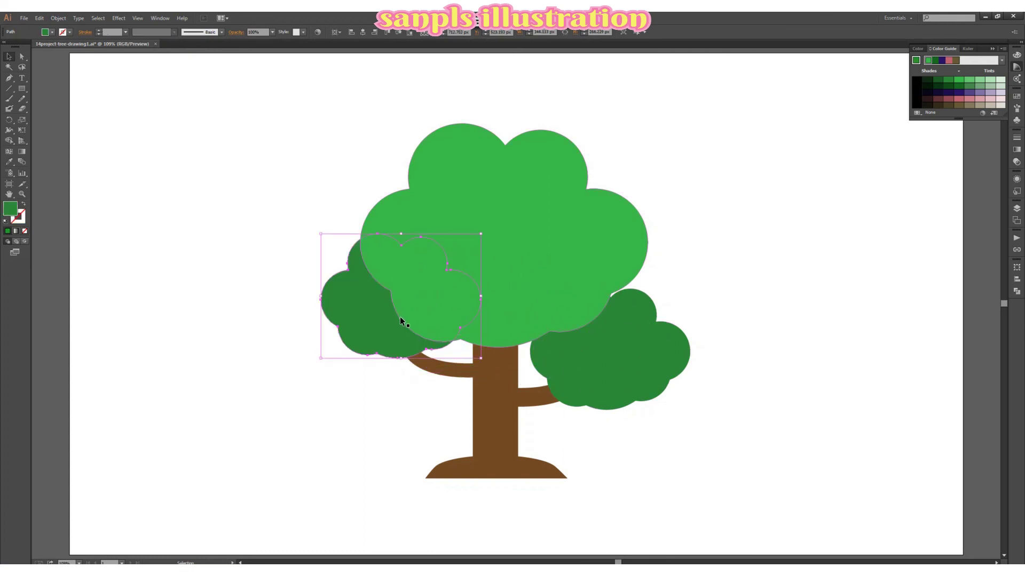
left_click(762, 234)
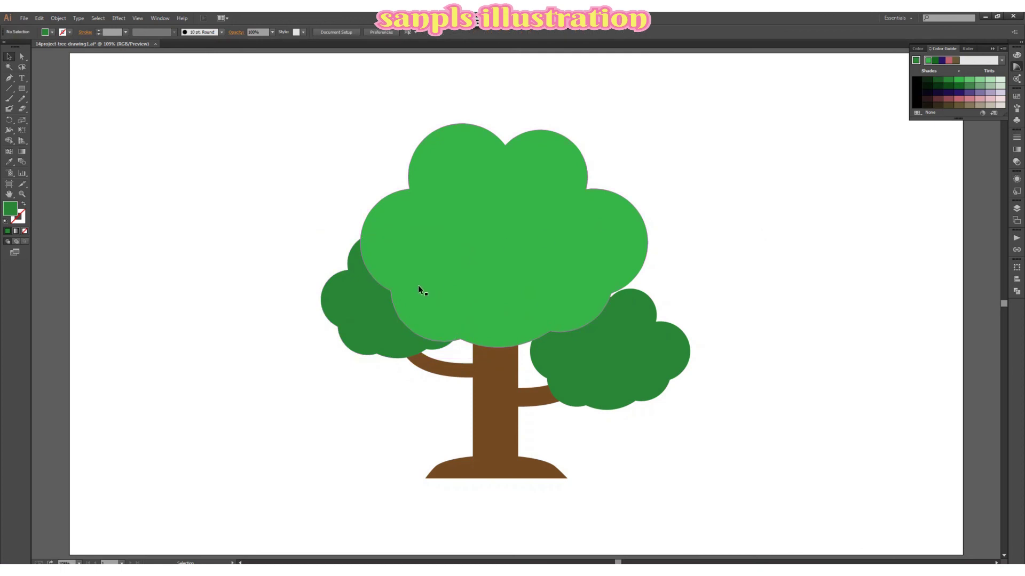
left_click_drag(377, 318, 373, 319)
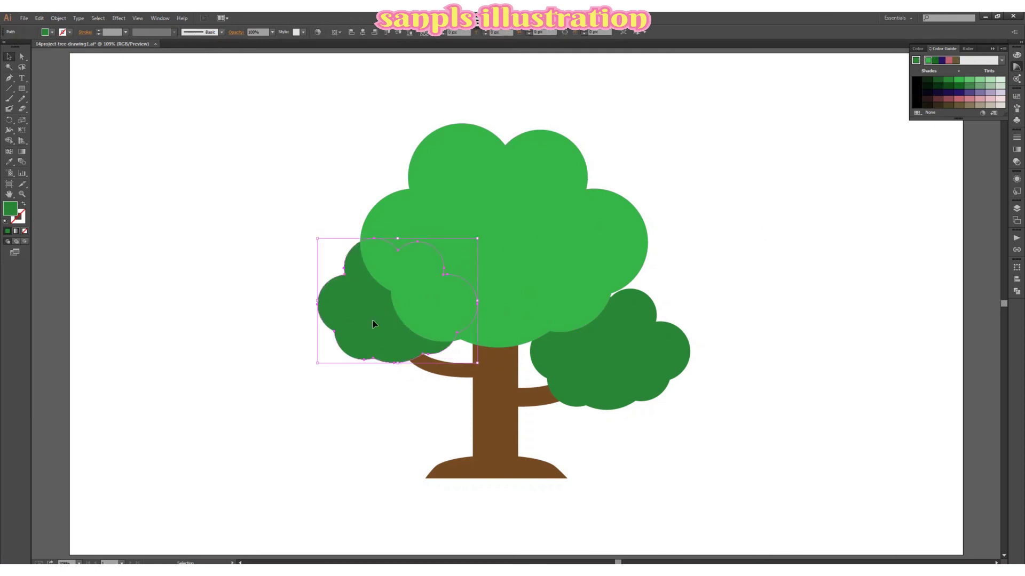
left_click(707, 208)
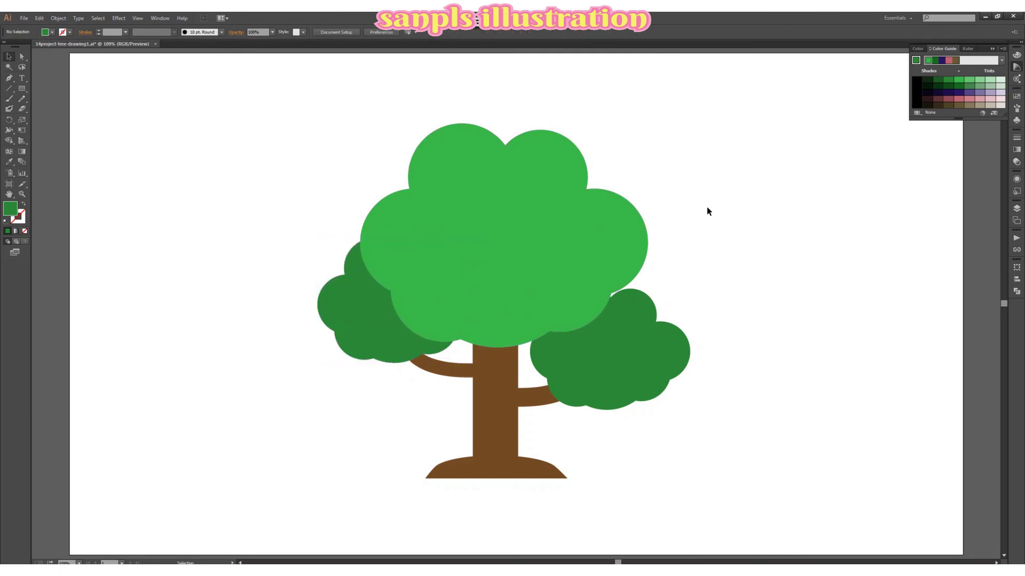